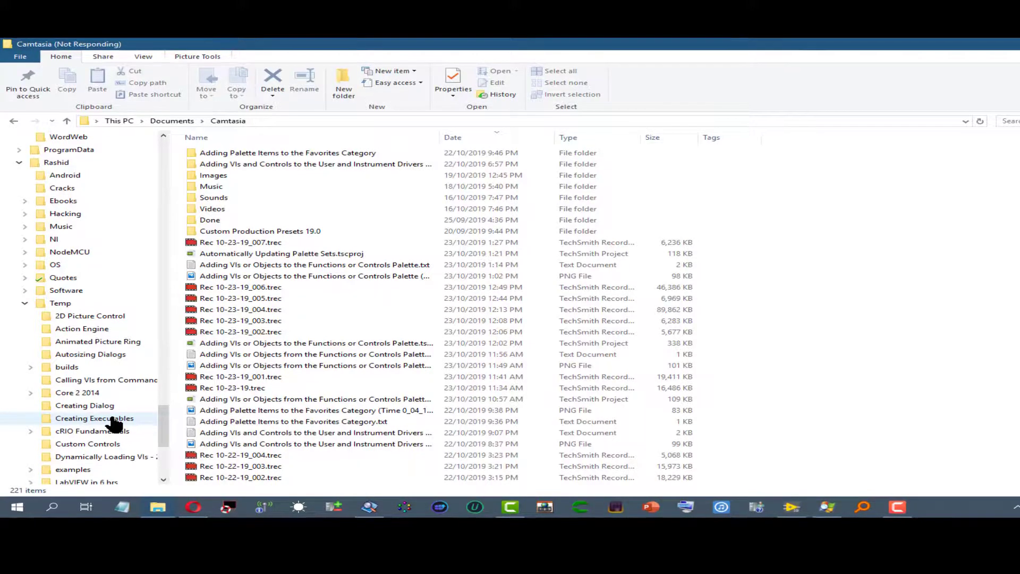
- Copy the Creating Executables folder from the Temp folder into the LabVIEW 2019 user.lib folder
right_click(113, 419)
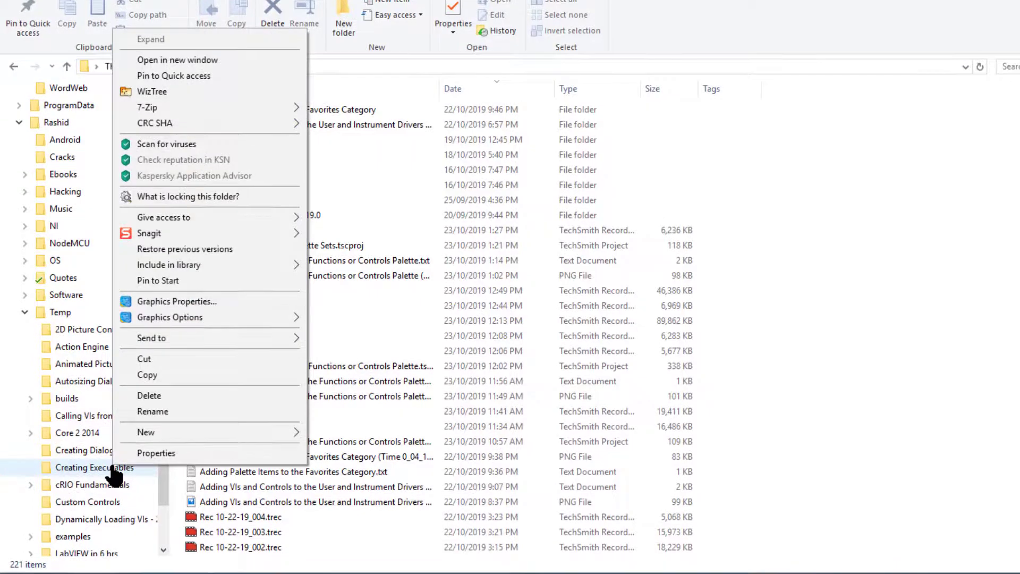
click(168, 375)
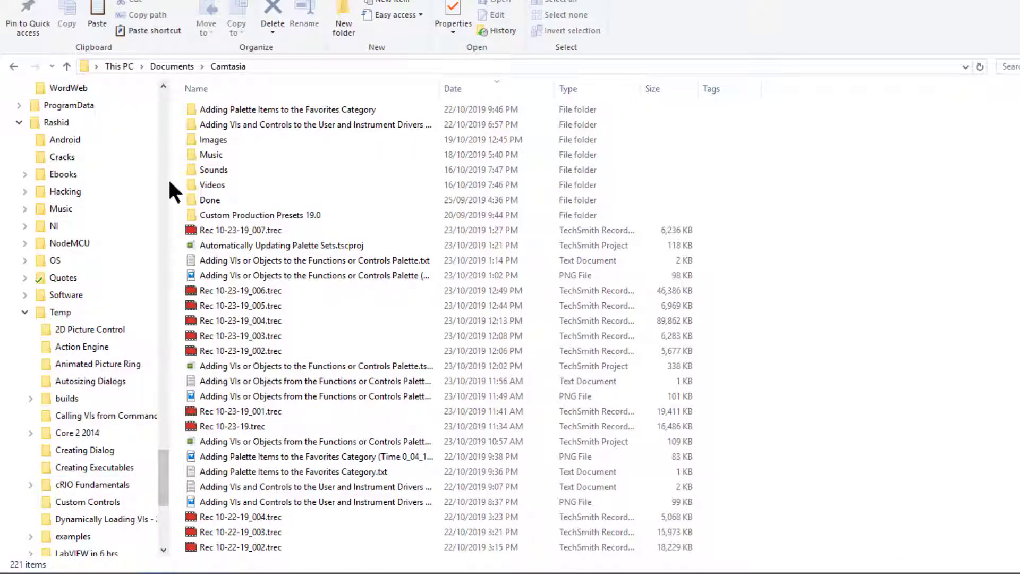
scroll(162, 162, up, 9)
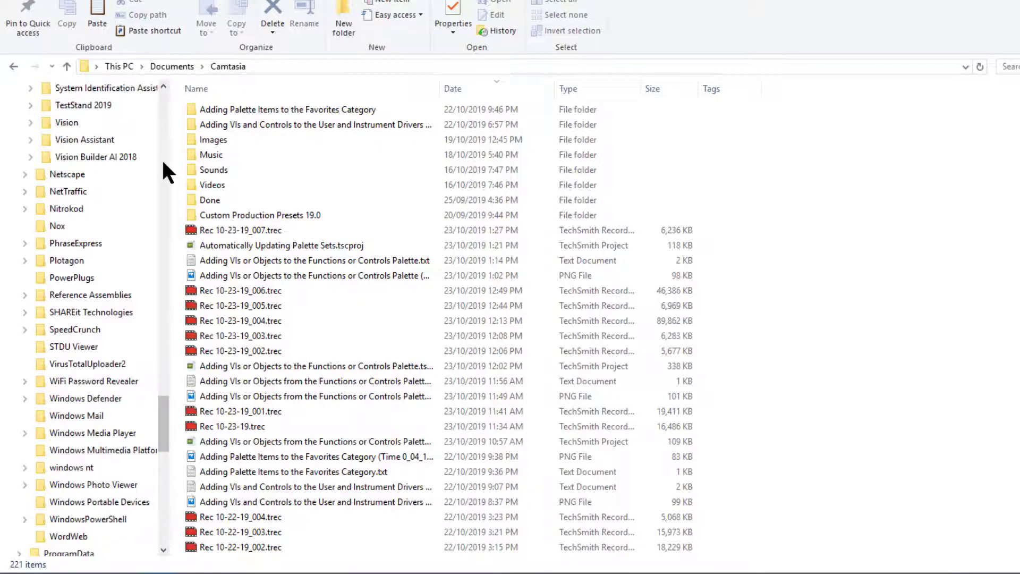
scroll(163, 142, up, 9)
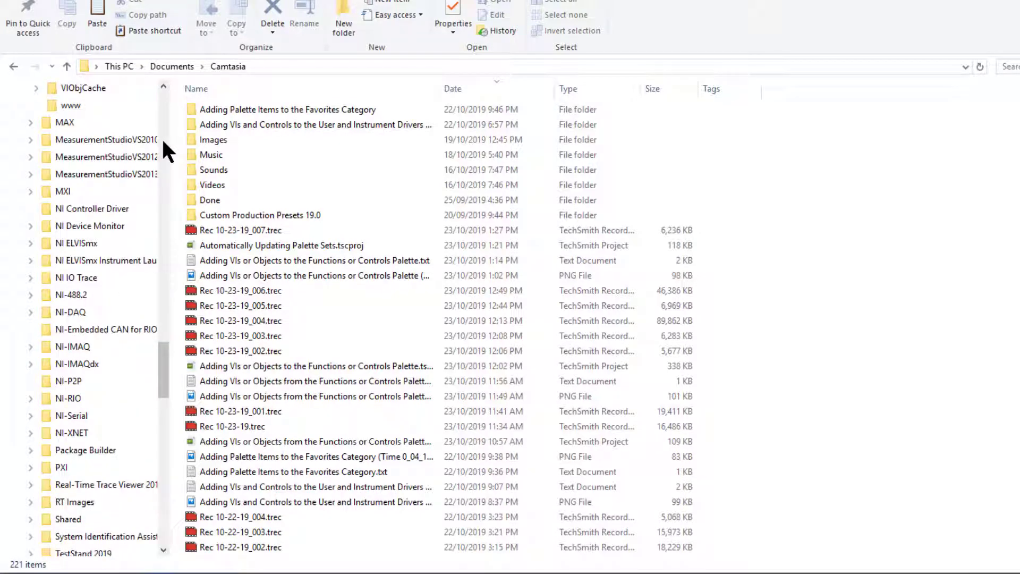
scroll(161, 130, up, 9)
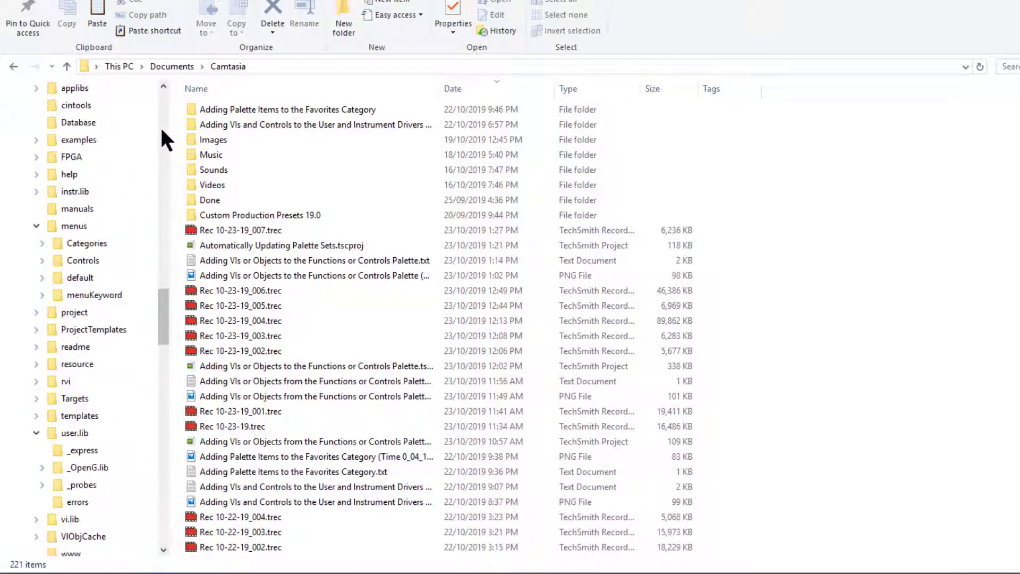
click(93, 433)
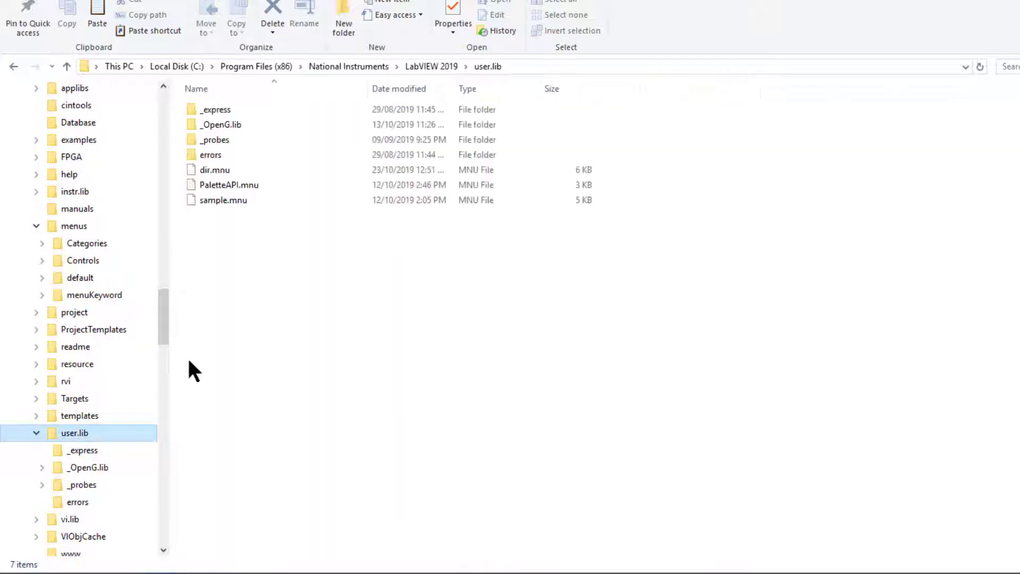
right_click(287, 308)
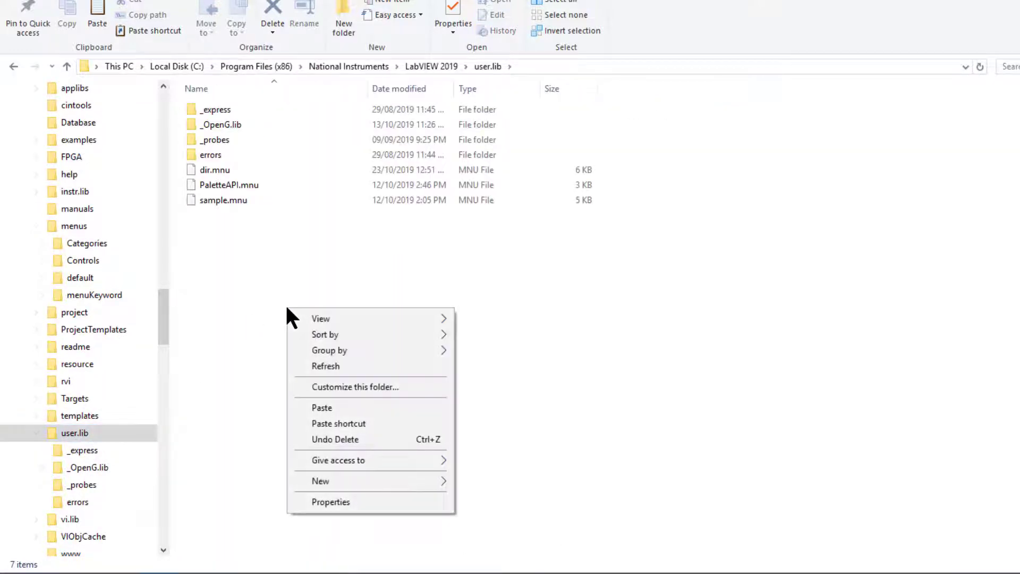
click(326, 409)
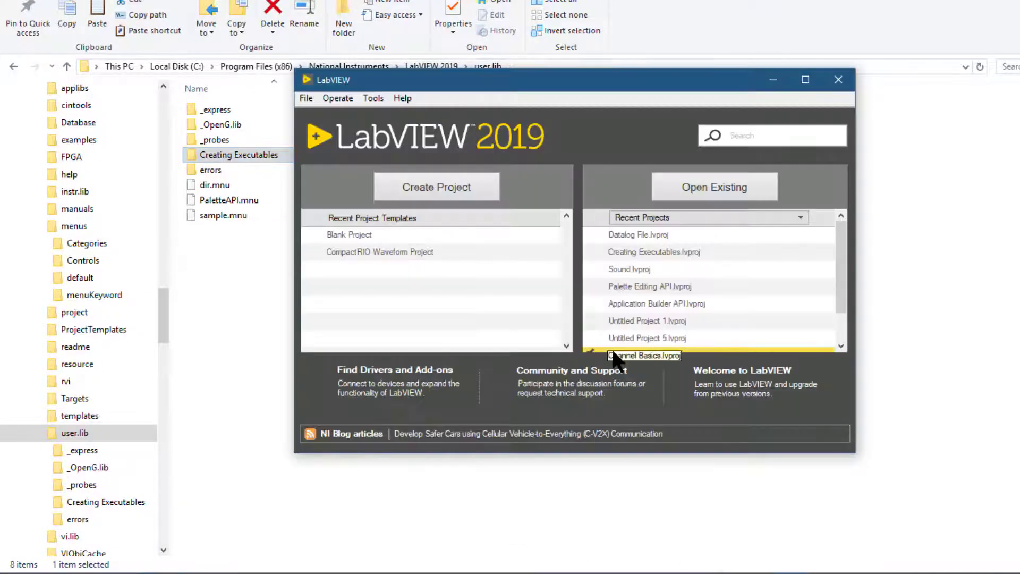
- In LabVIEW, place a Refresh Palettes method on the block diagram of a new VI and run the VI
key(ctrl+n)
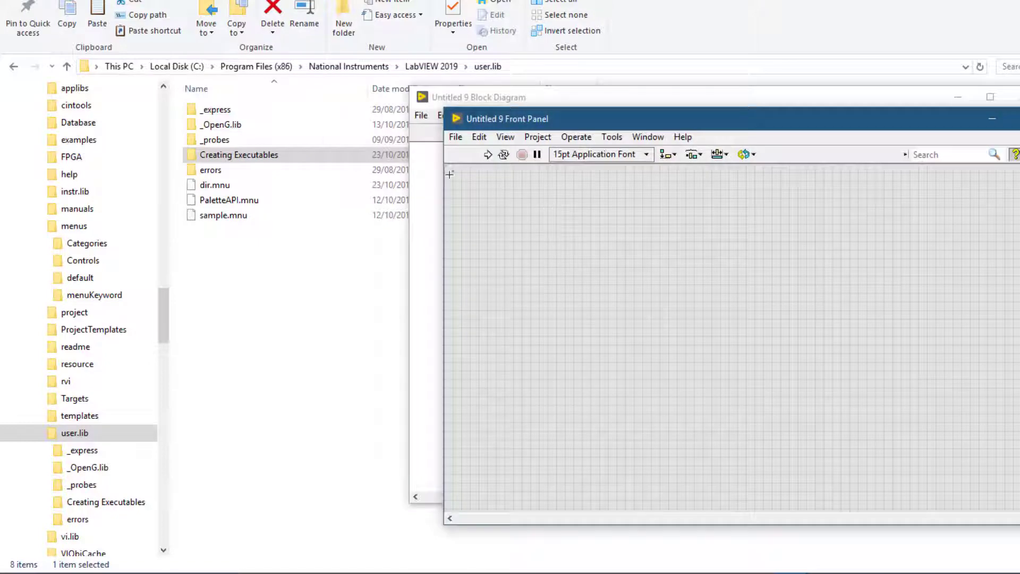
click(436, 174)
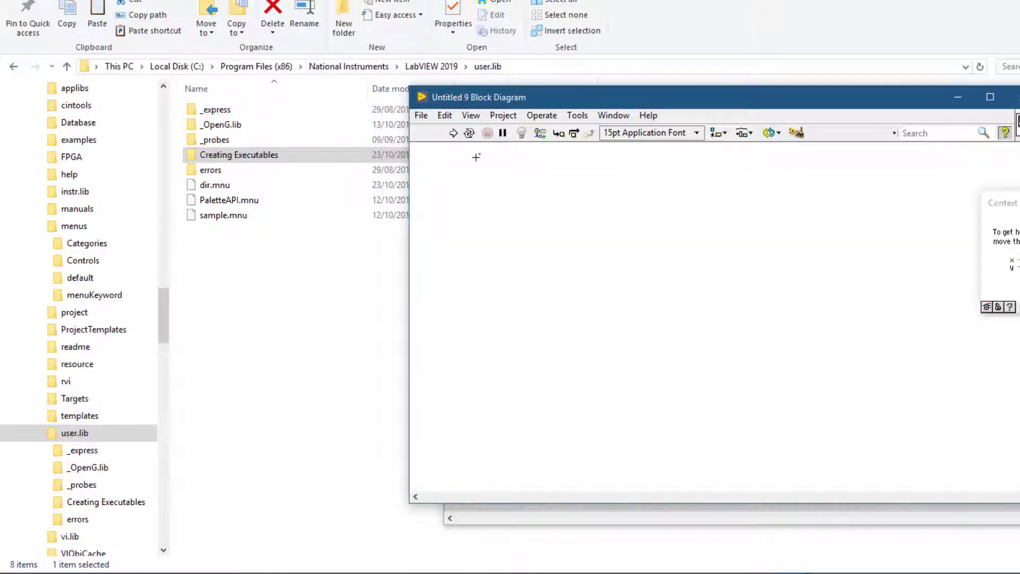
key(ctrl+space)
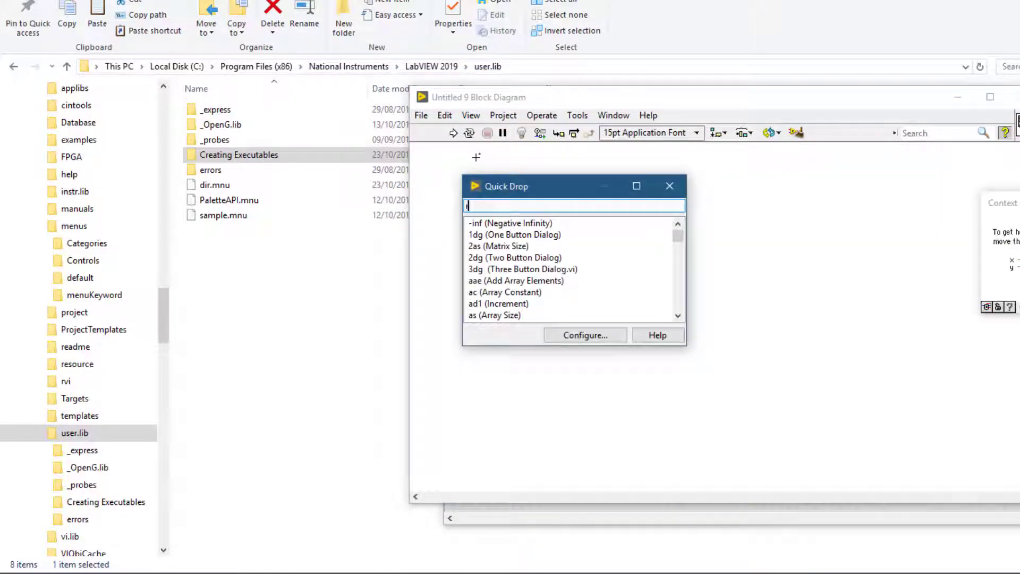
text(ref)
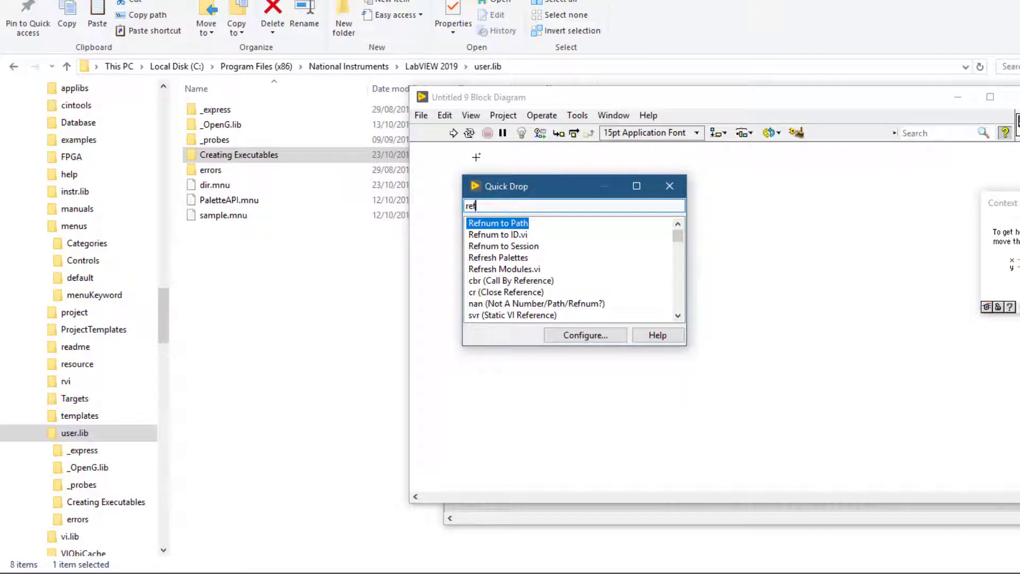
click(503, 257)
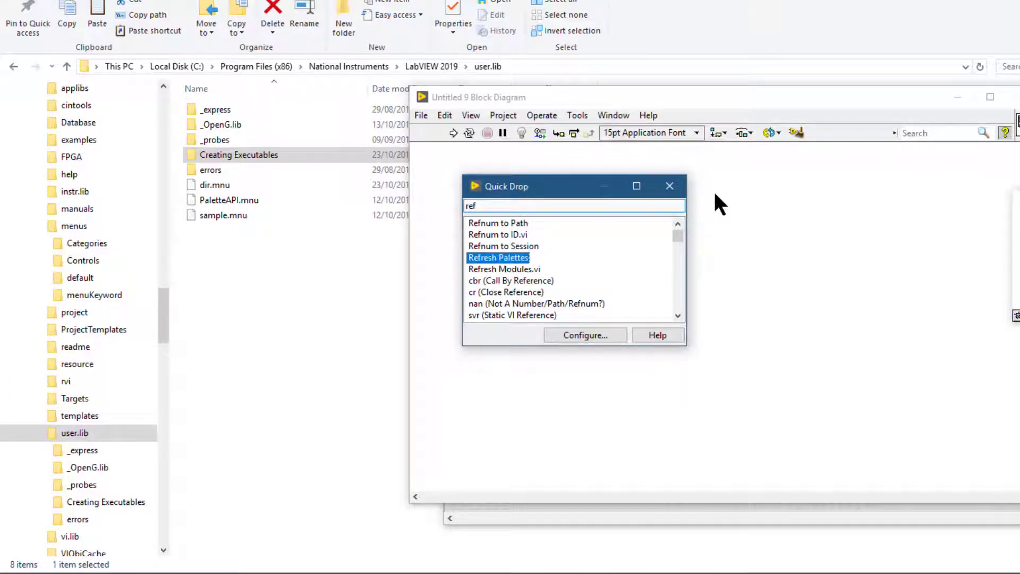
key(Return)
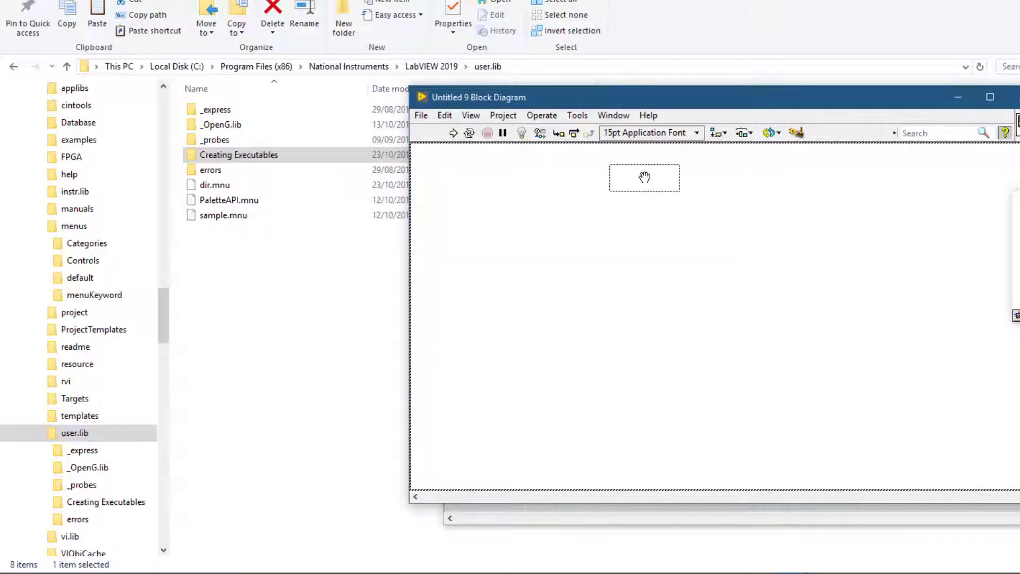
click(644, 178)
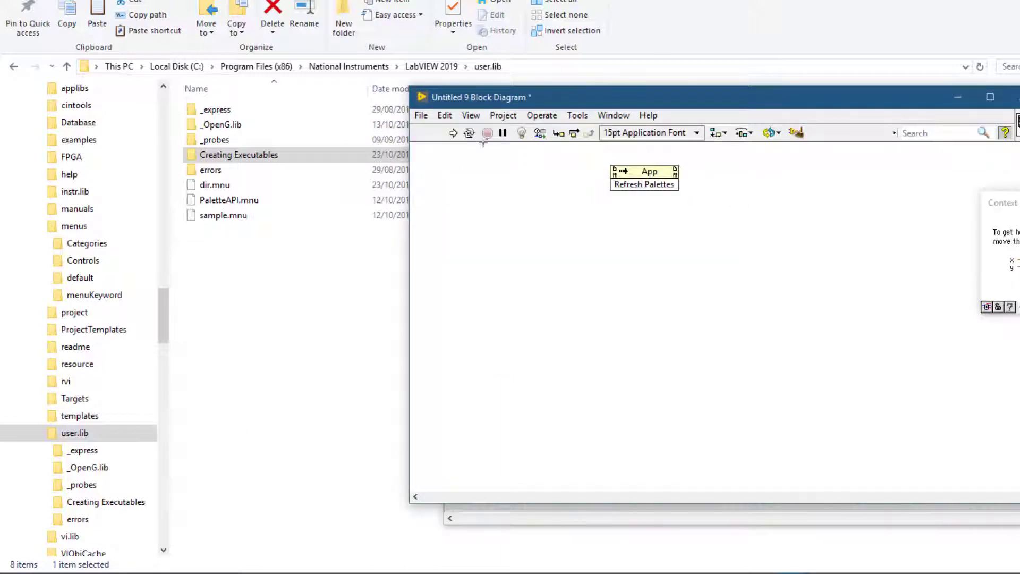
click(454, 132)
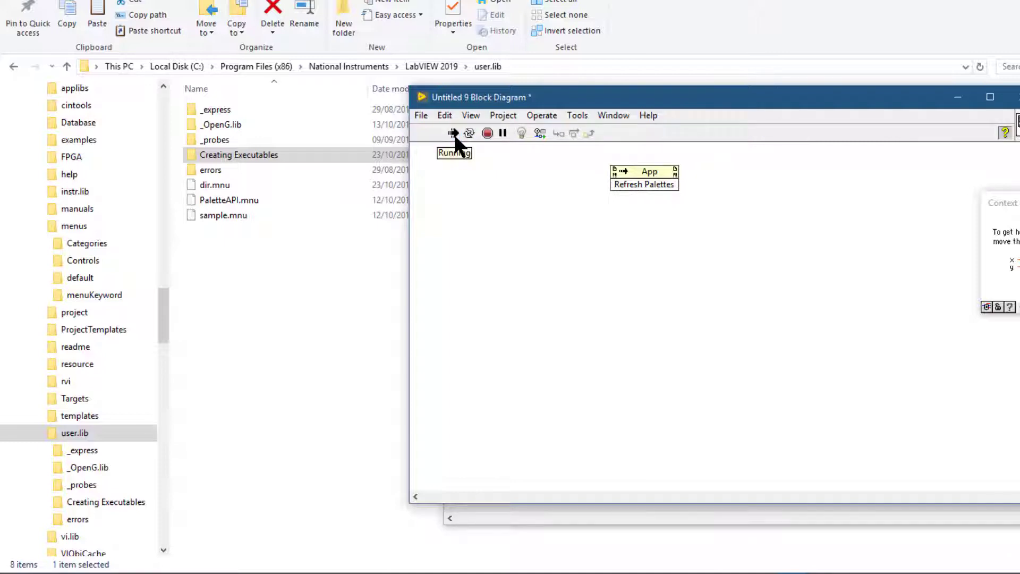
- Examine the Creating Executables subpalette under User Libraries in the Functions palette
right_click(474, 163)
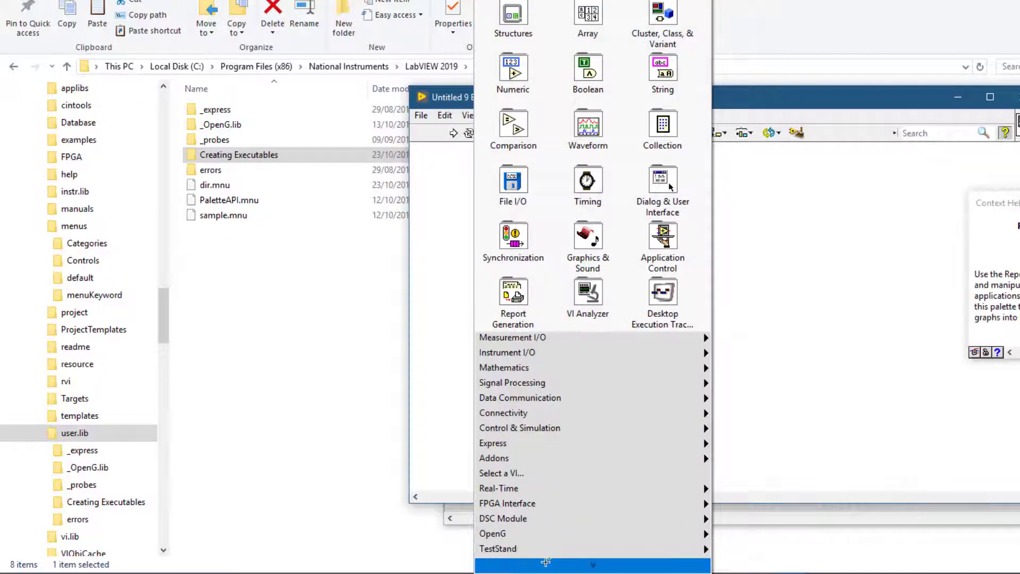
click(547, 565)
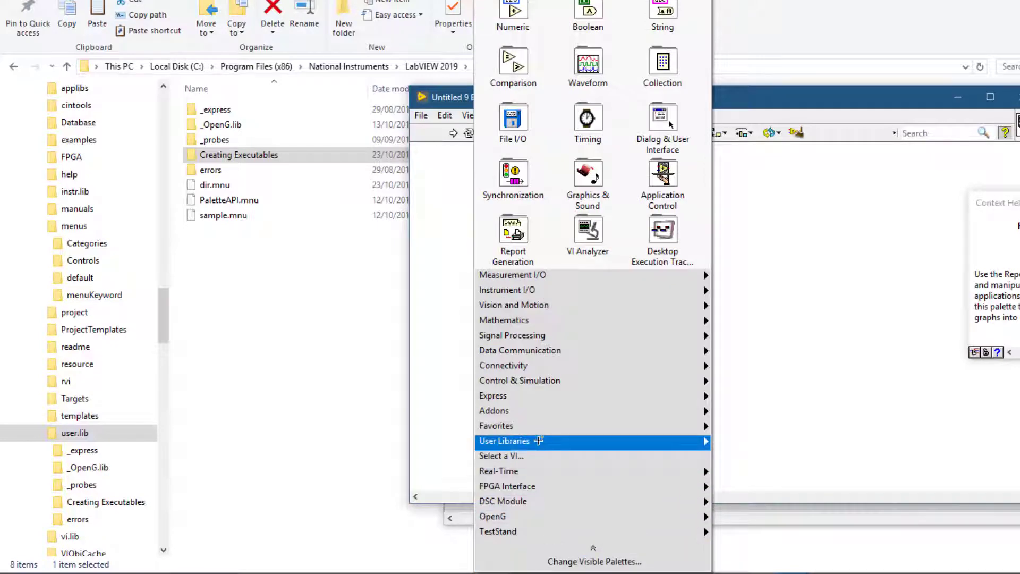
mouse_move(538, 440)
mouse_move(749, 531)
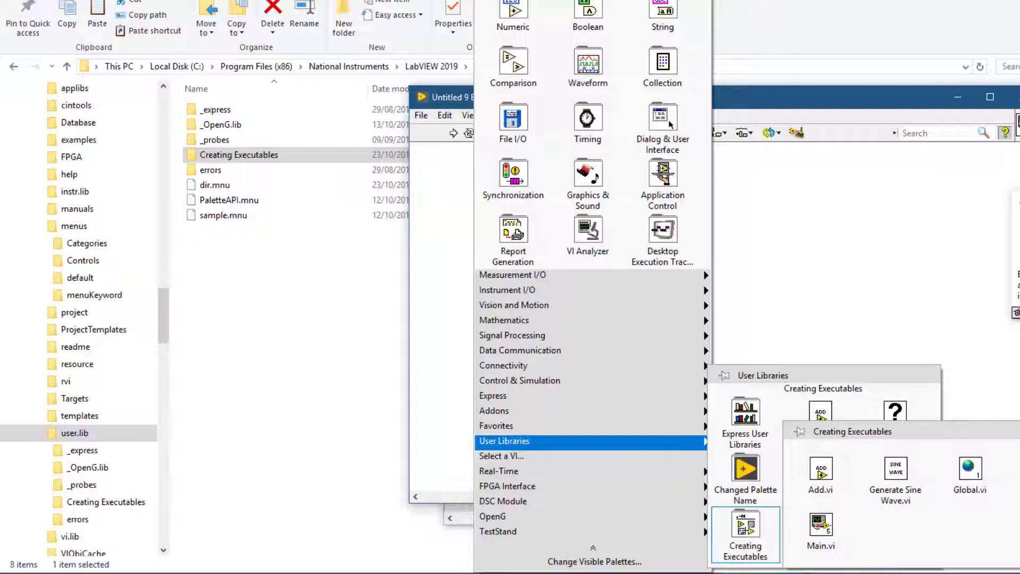
click(763, 253)
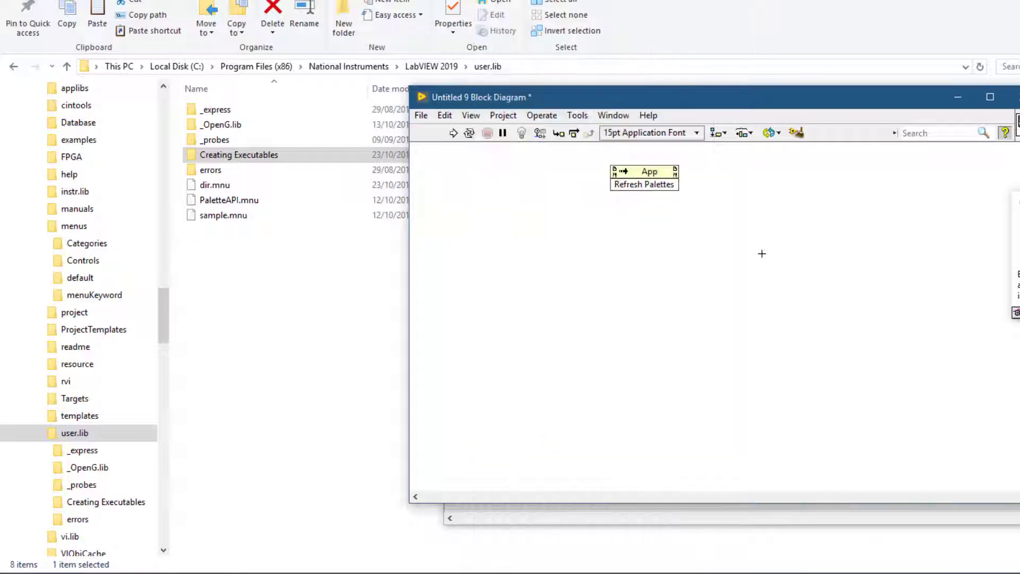
- Open the palette set for editing and display the User Libraries subpalette of the Functions palette
key(ctrl+h)
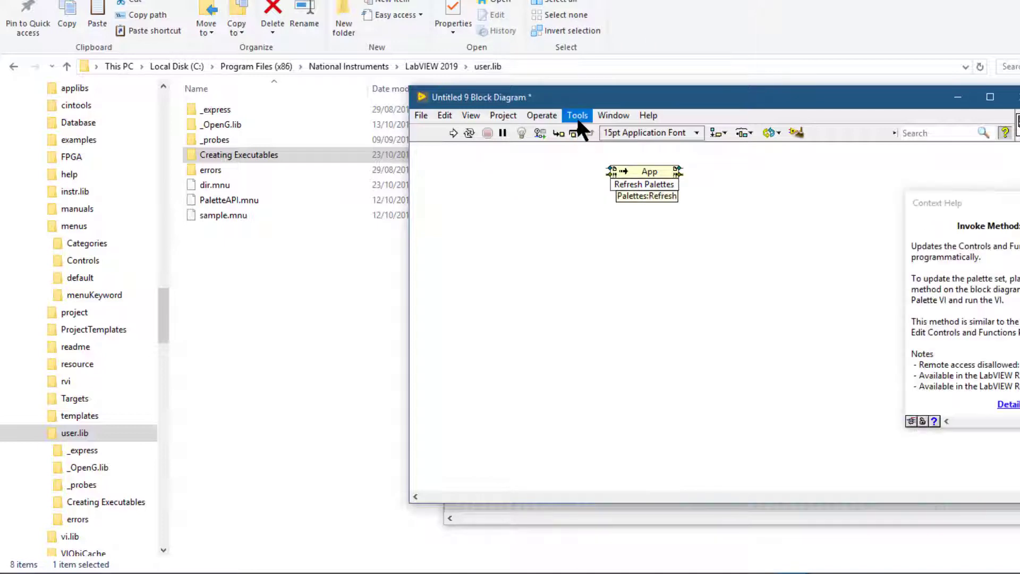
click(577, 115)
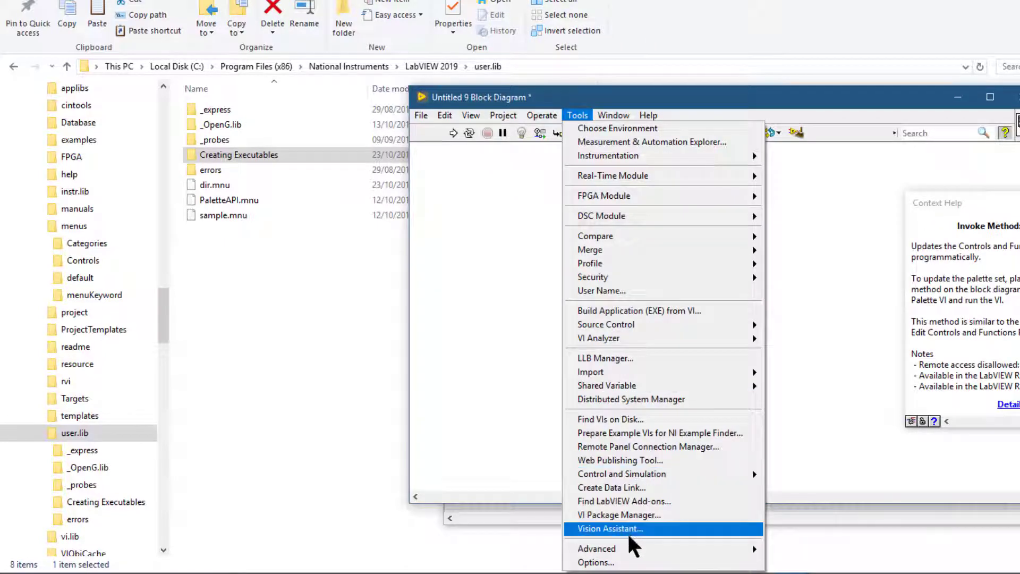
mouse_move(632, 553)
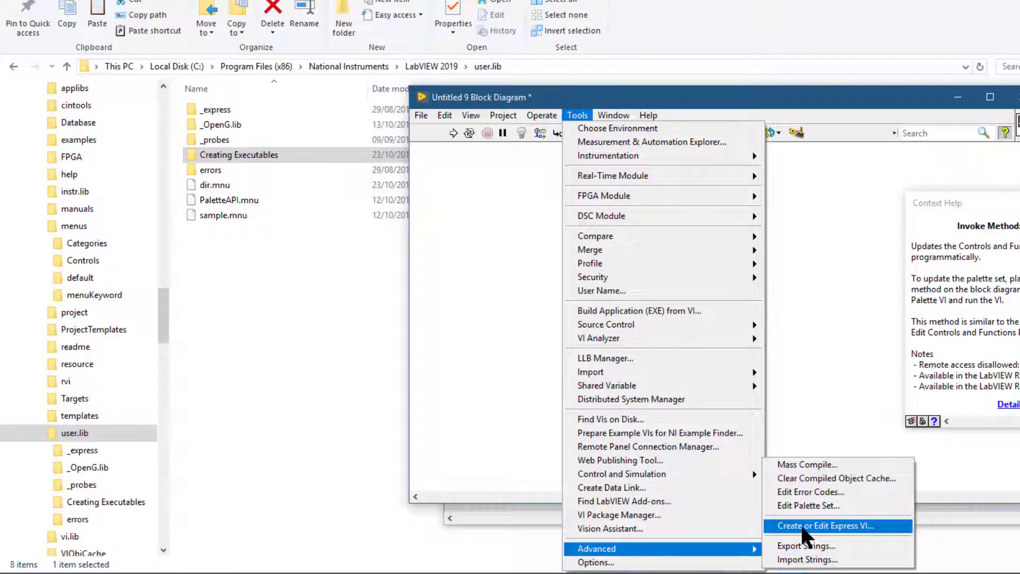
click(803, 506)
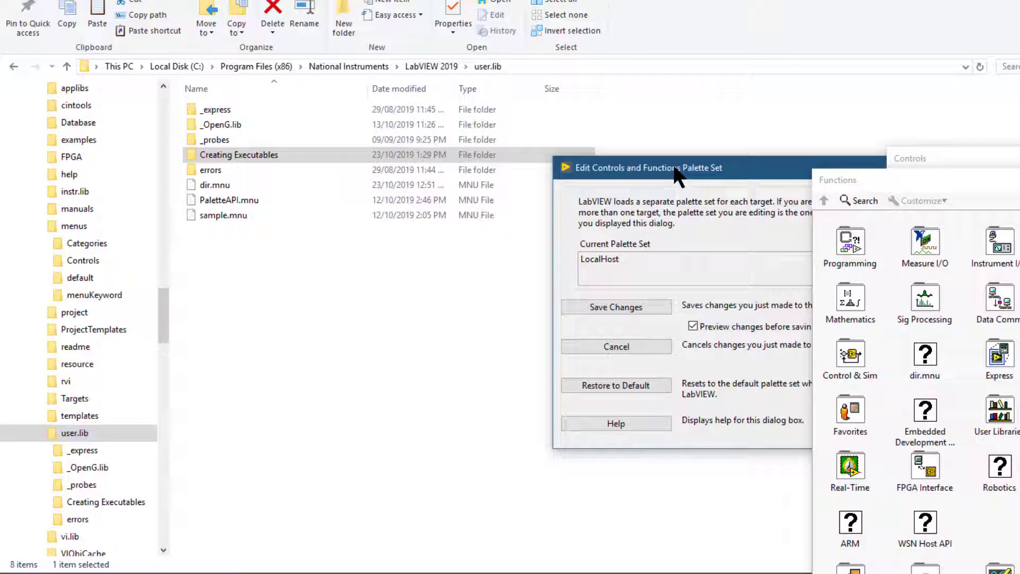
drag(677, 173, 440, 138)
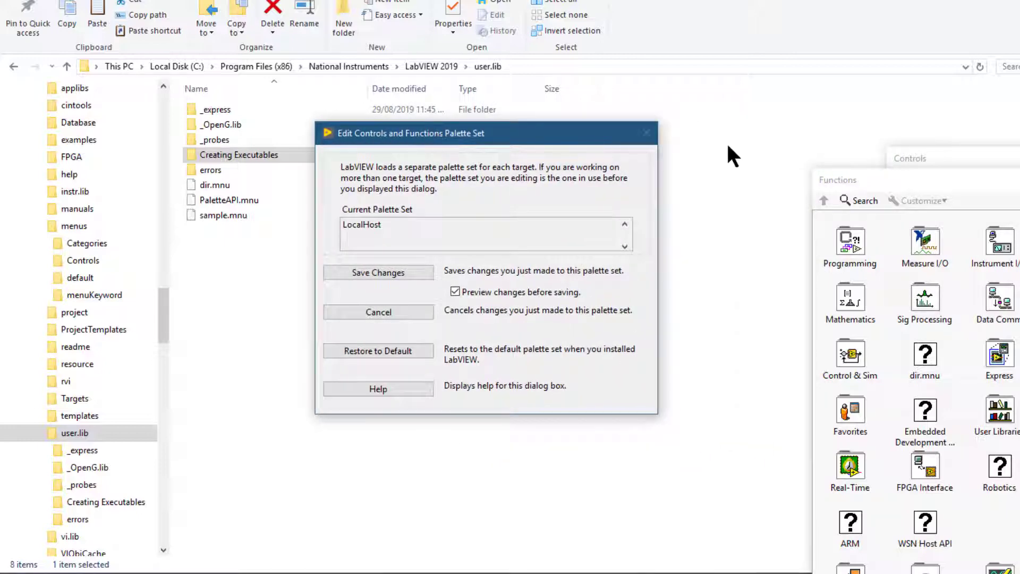
drag(845, 181, 525, 34)
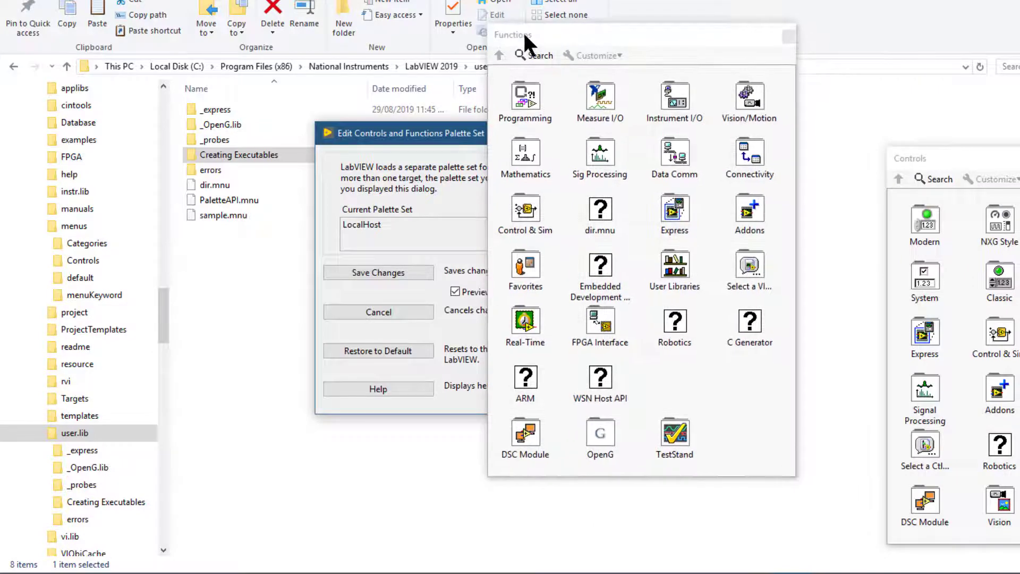
click(679, 281)
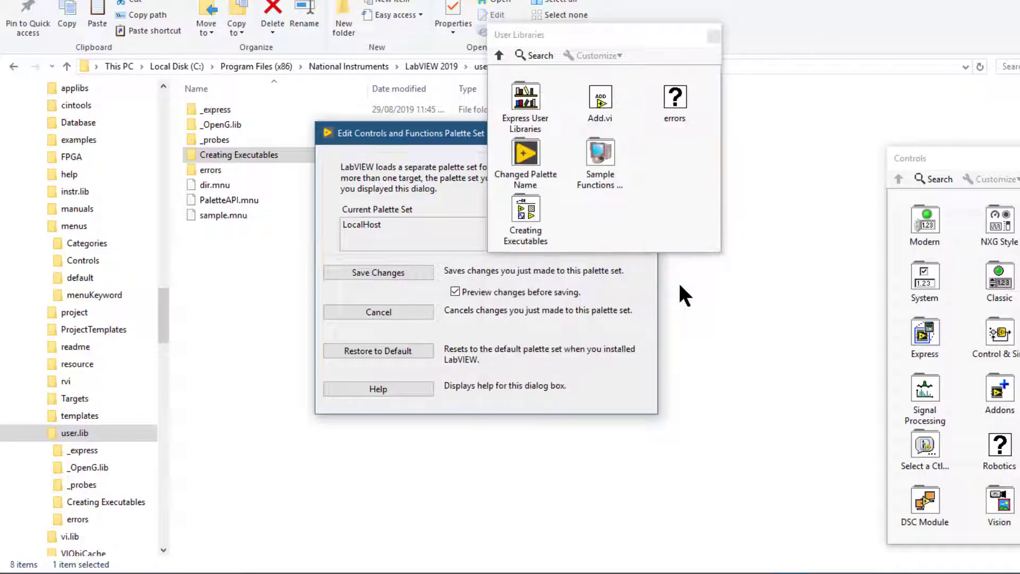
- Turn off directory synchronization for the Creating Executables subpalette, and re-enable it with the user.lib Creating Executables folder
right_click(521, 210)
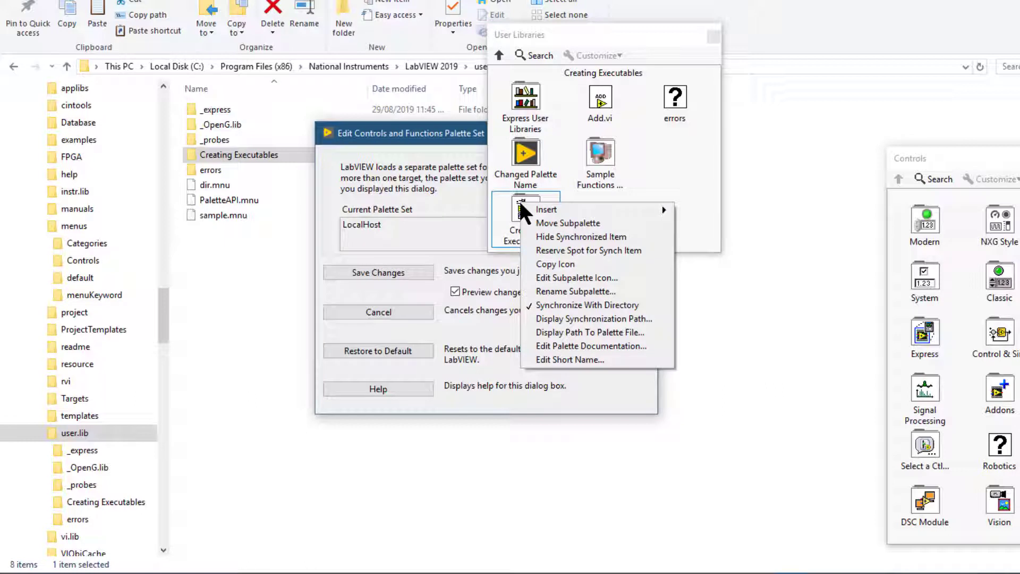
click(580, 305)
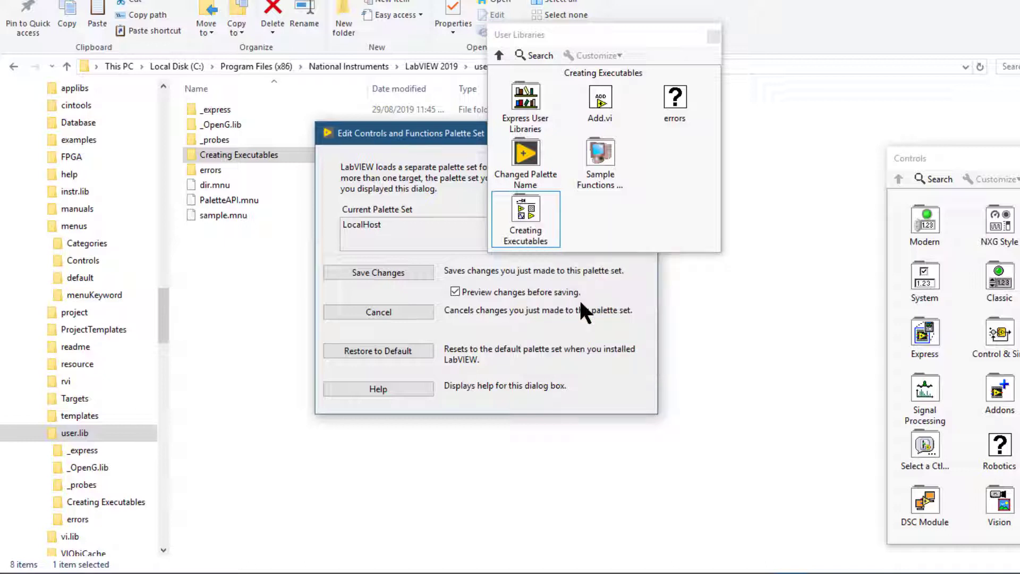
right_click(525, 212)
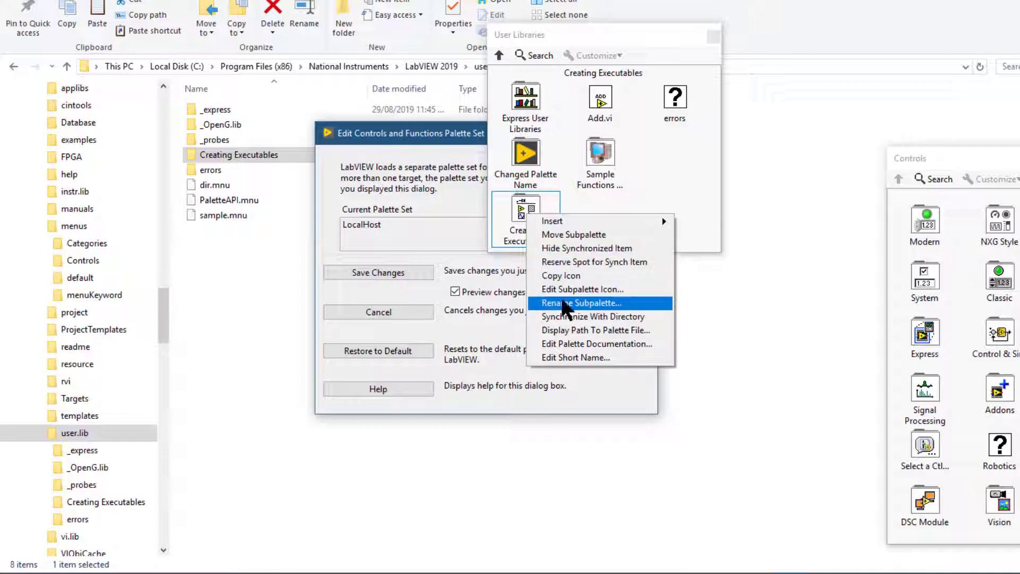
click(561, 318)
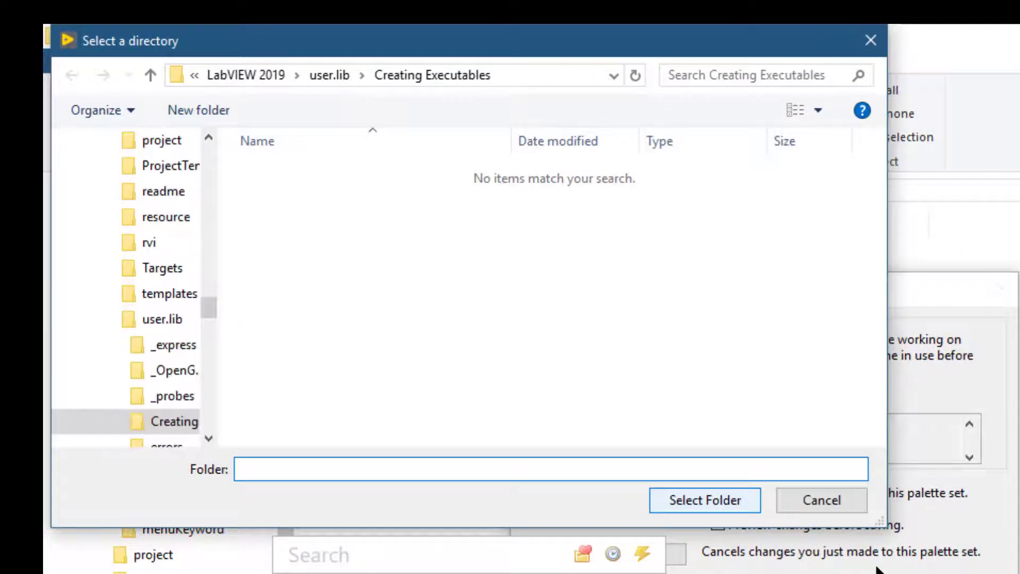
click(717, 505)
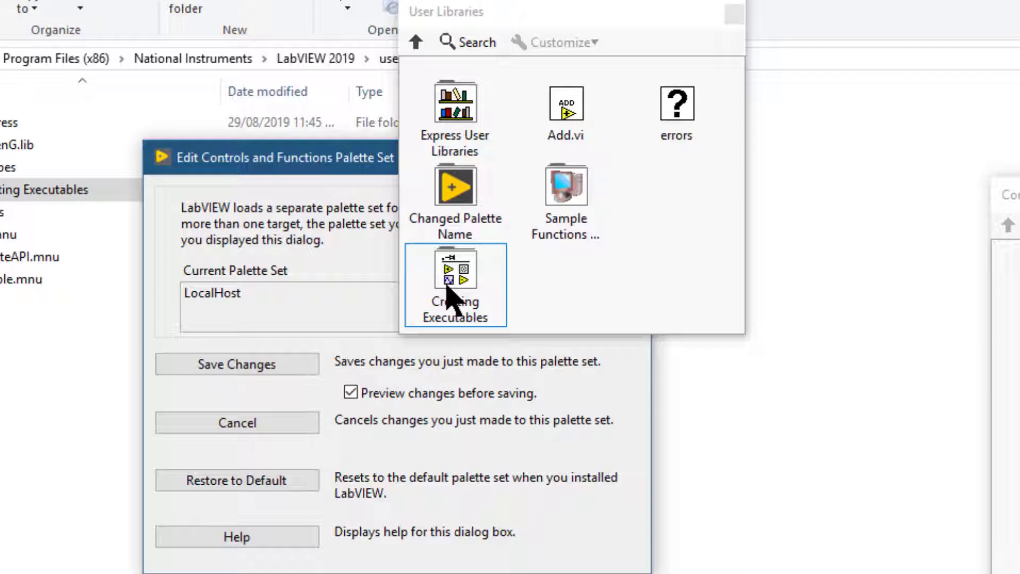
- Check the synchronization path of the Creating Executables subpalette
right_click(450, 297)
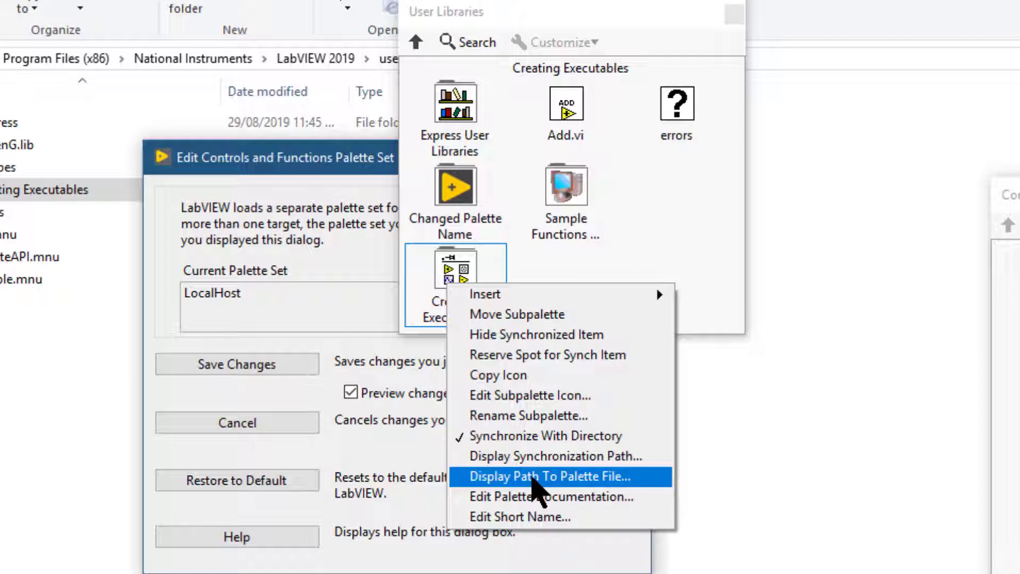
click(532, 460)
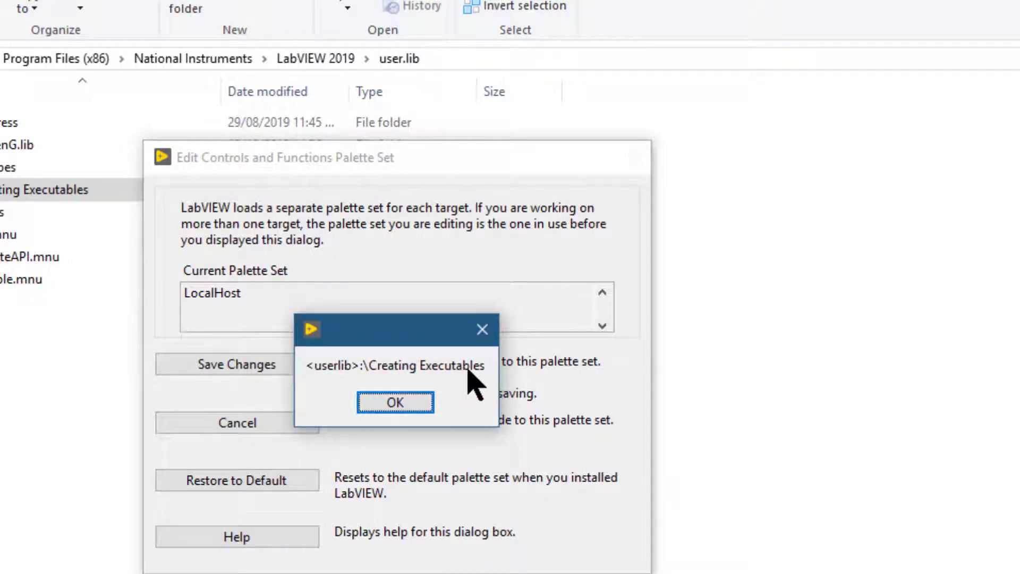
click(421, 402)
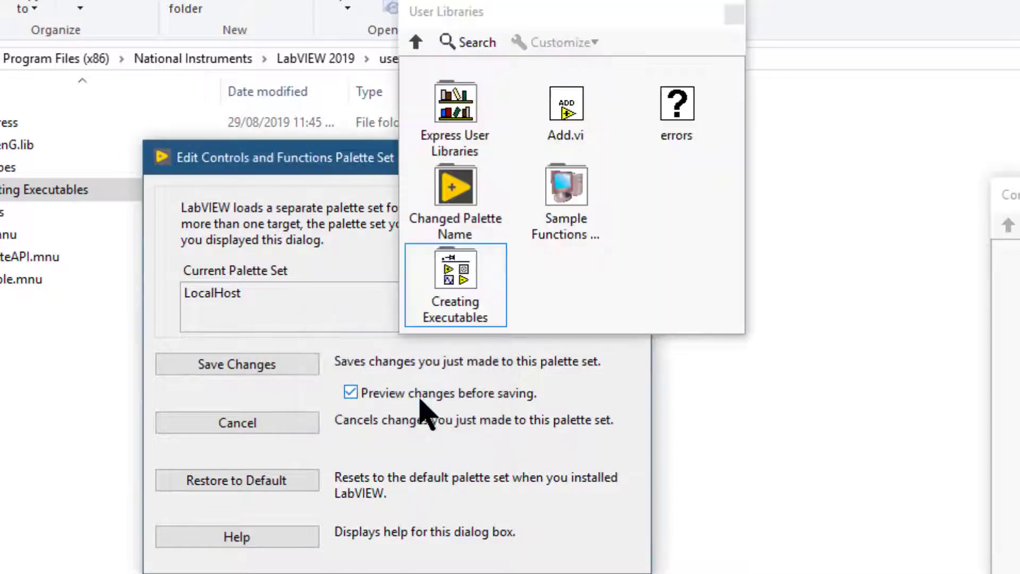
- Hide the synchronized Add.vi item in the Creating Executables subpalette and save the palette set changes
right_click(460, 293)
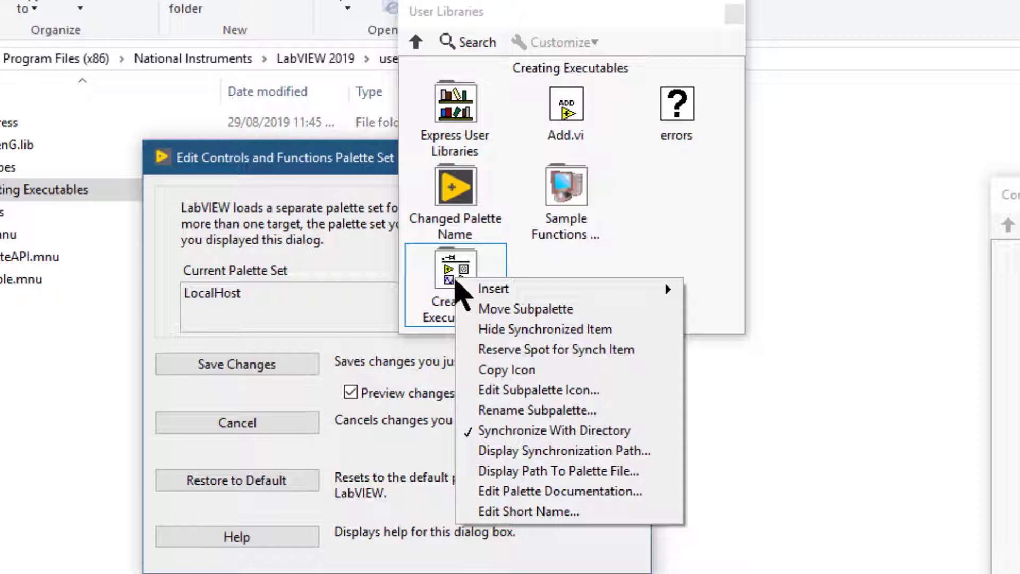
key(Escape)
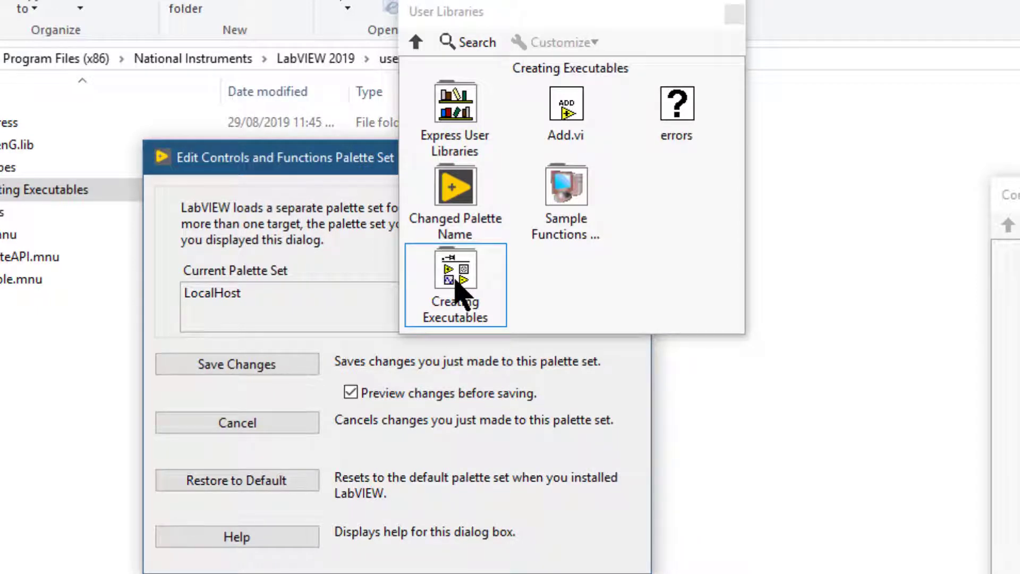
click(456, 287)
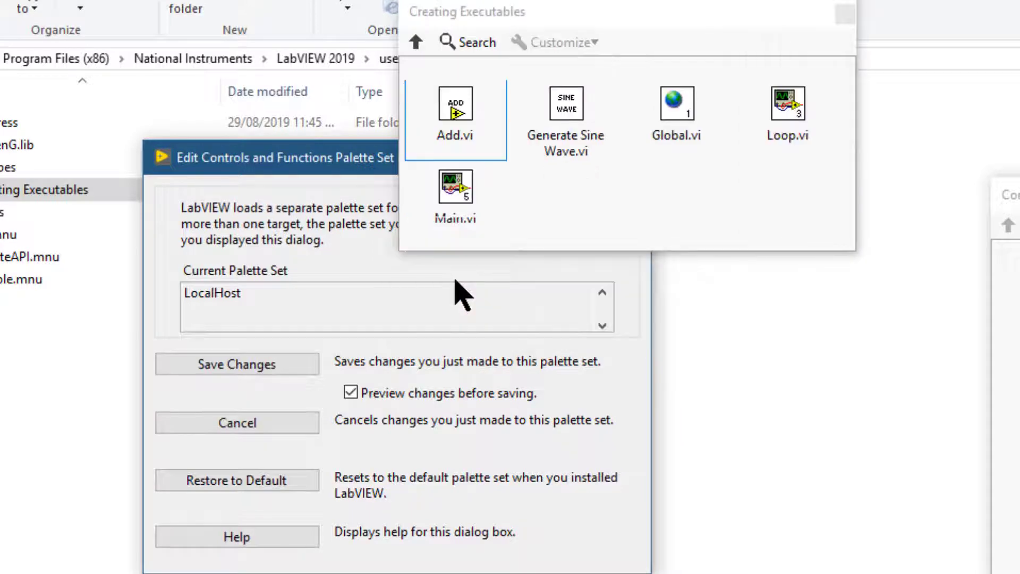
right_click(456, 133)
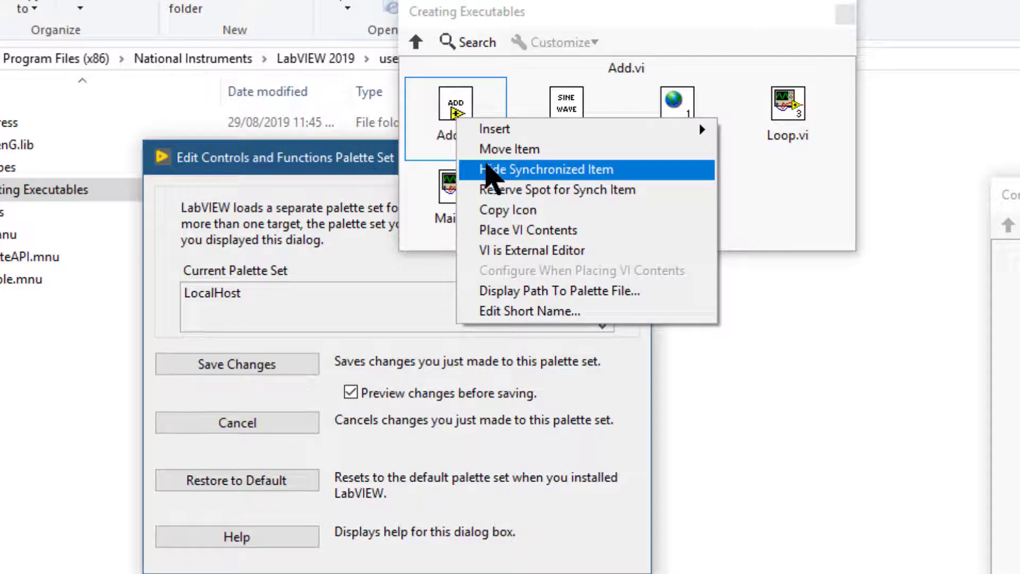
click(485, 168)
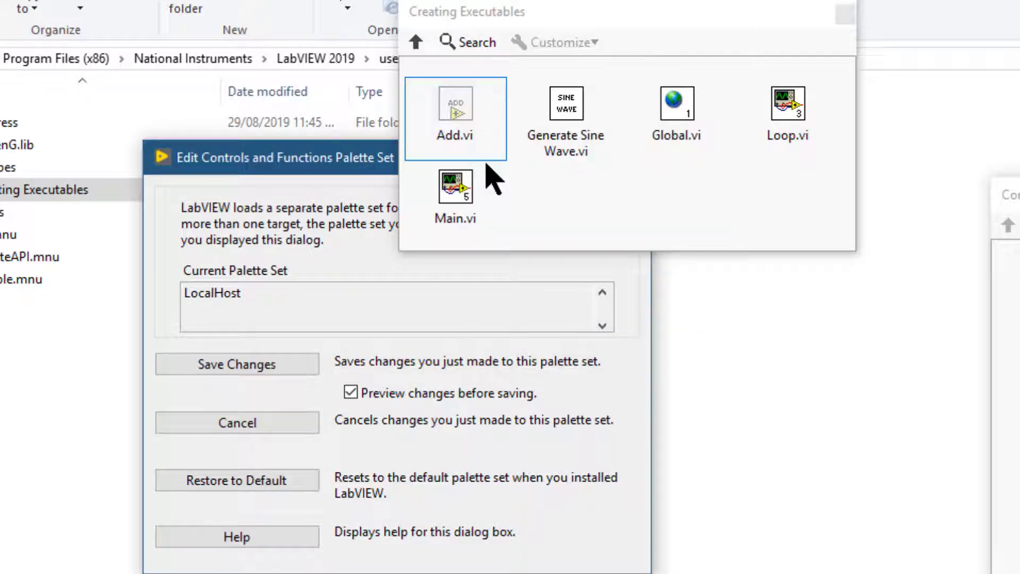
click(245, 367)
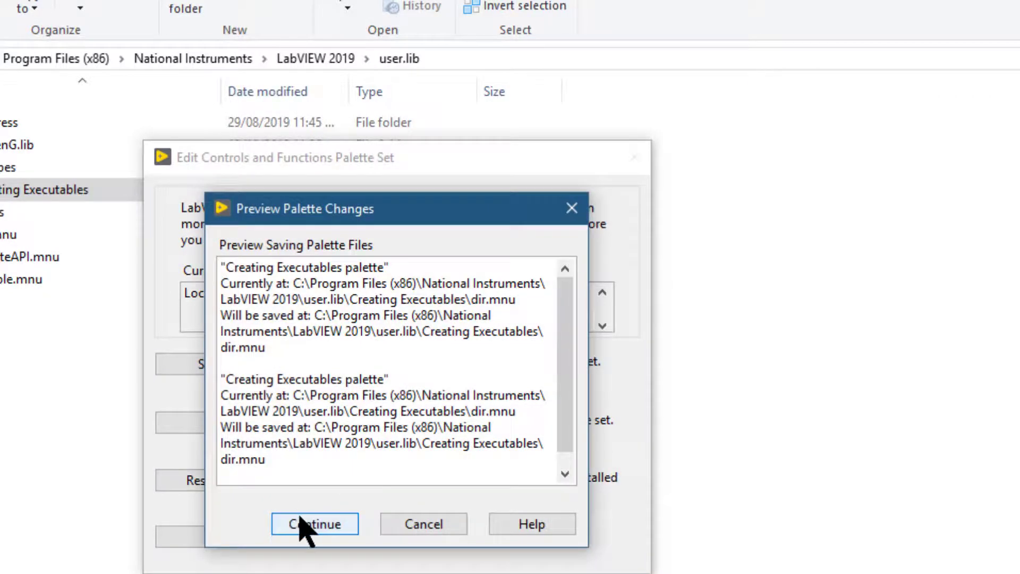
click(308, 526)
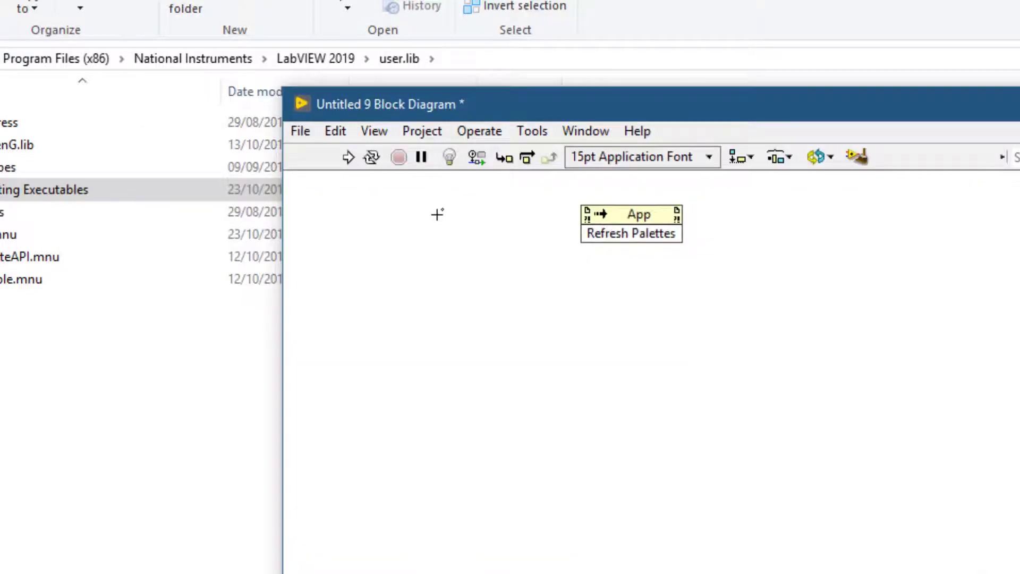
- Check the contents of the Creating Executables subpalette under User Libraries in the Functions palette
right_click(436, 214)
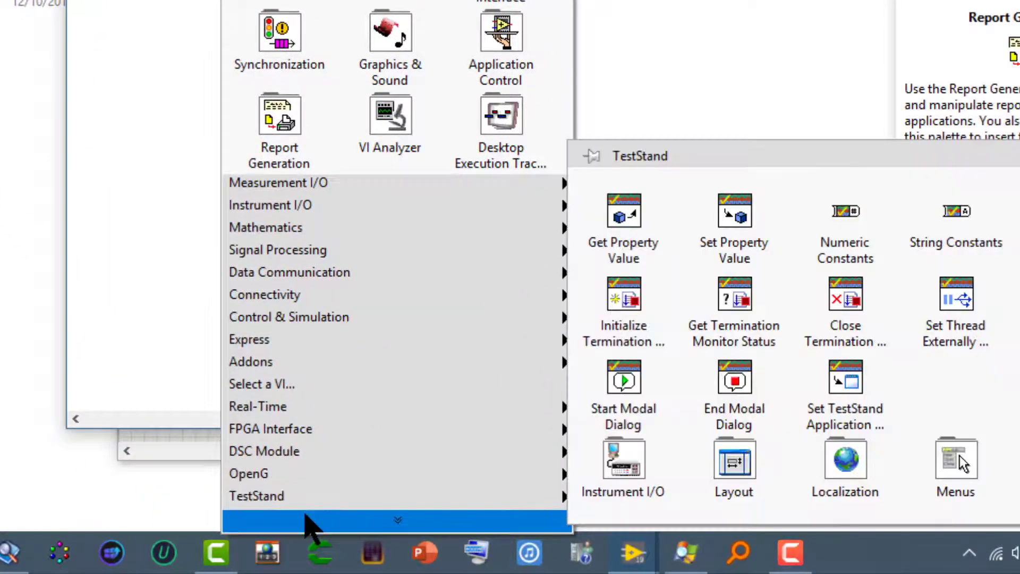
click(305, 517)
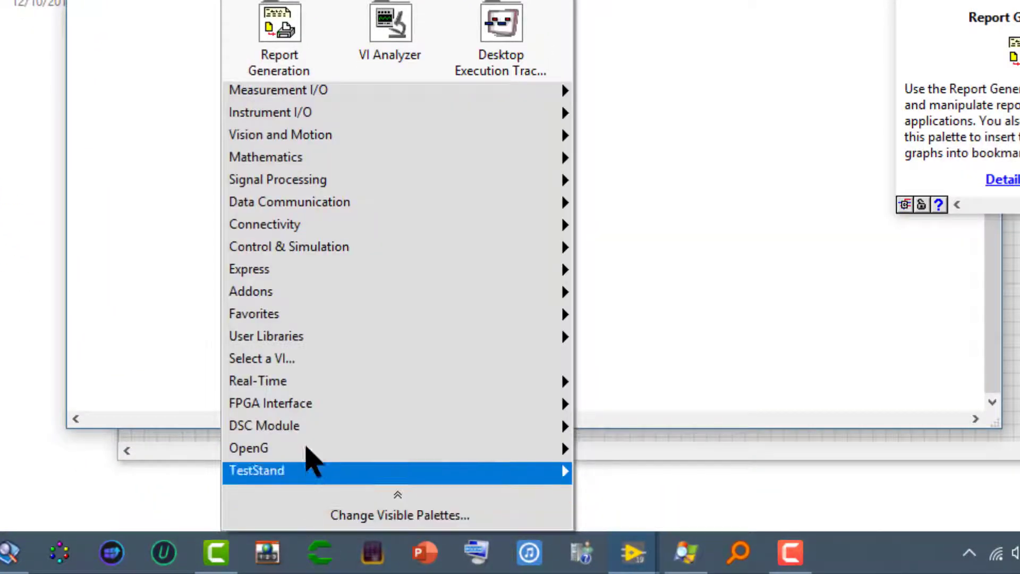
mouse_move(306, 341)
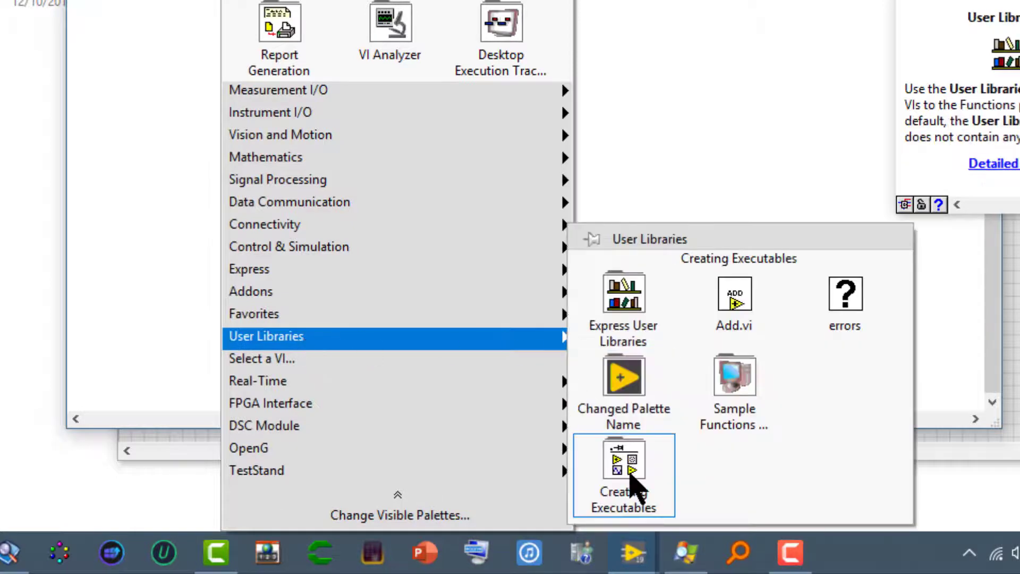
mouse_move(631, 475)
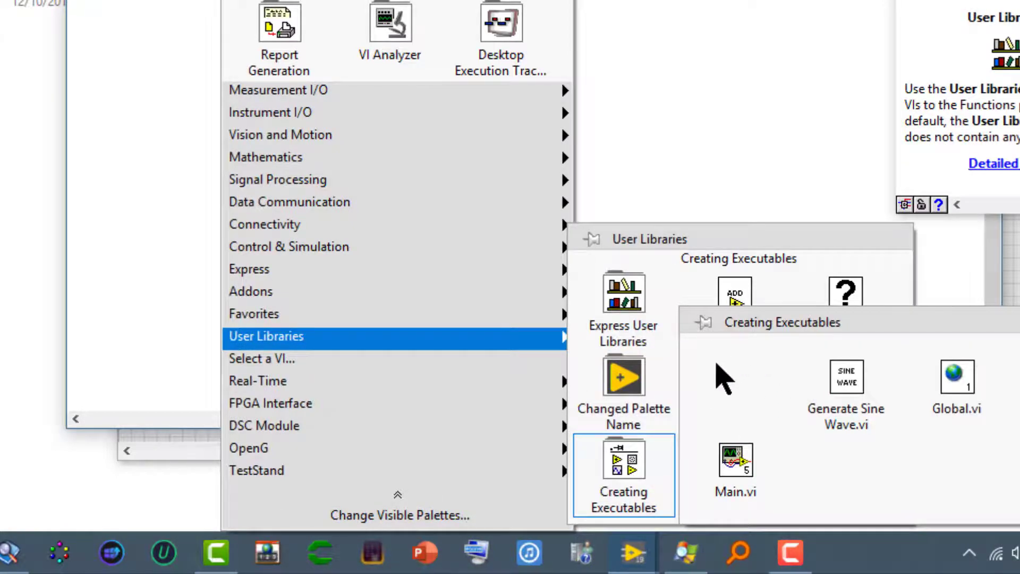
key(ctrl+h)
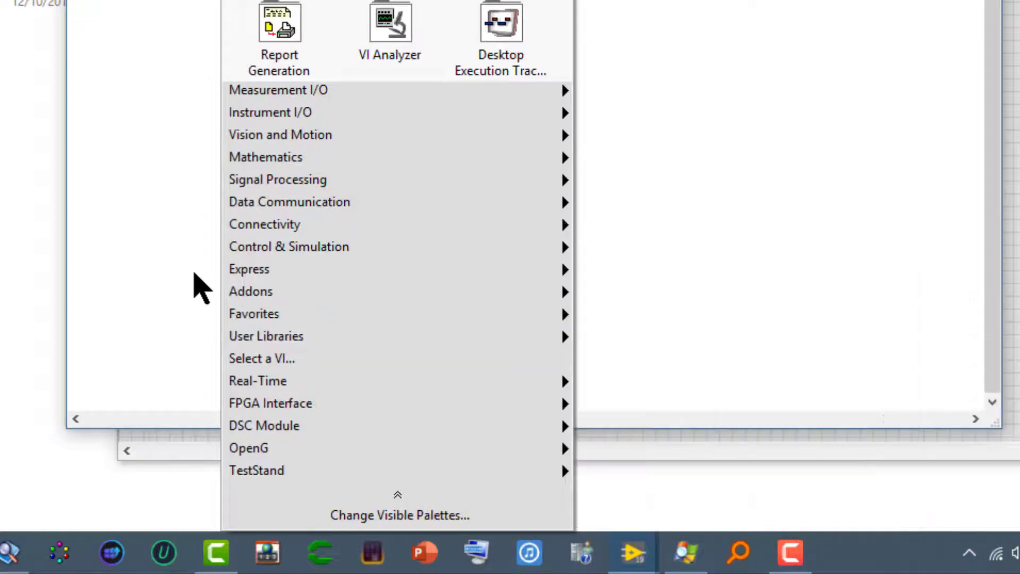
click(194, 272)
- Switch to File Explorer and open the user.lib folder of LabVIEW 2019 under Program Files (x86)\National Instruments
key(alt+Tab)
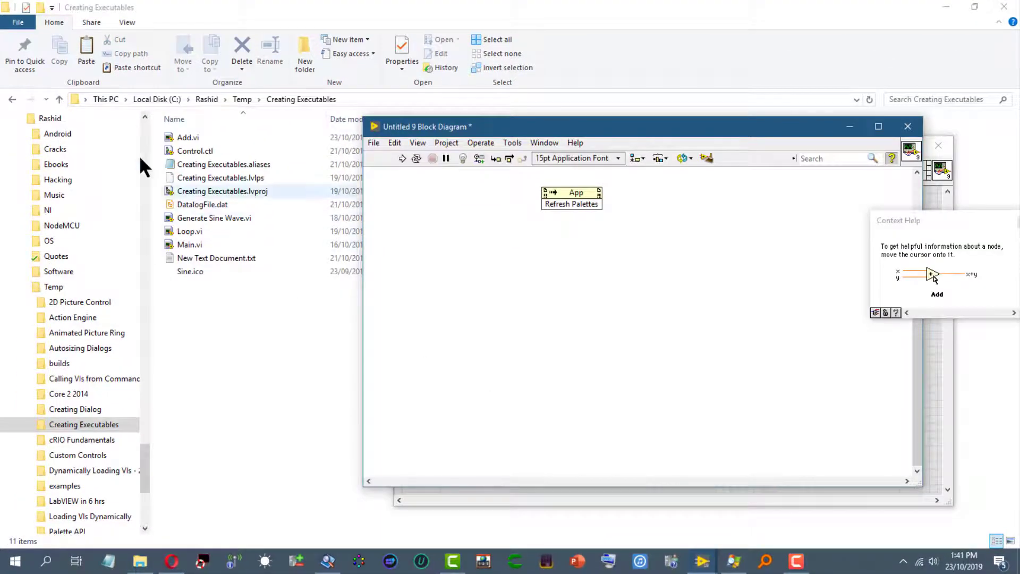
key(alt+Tab)
scroll(143, 145, up, 15)
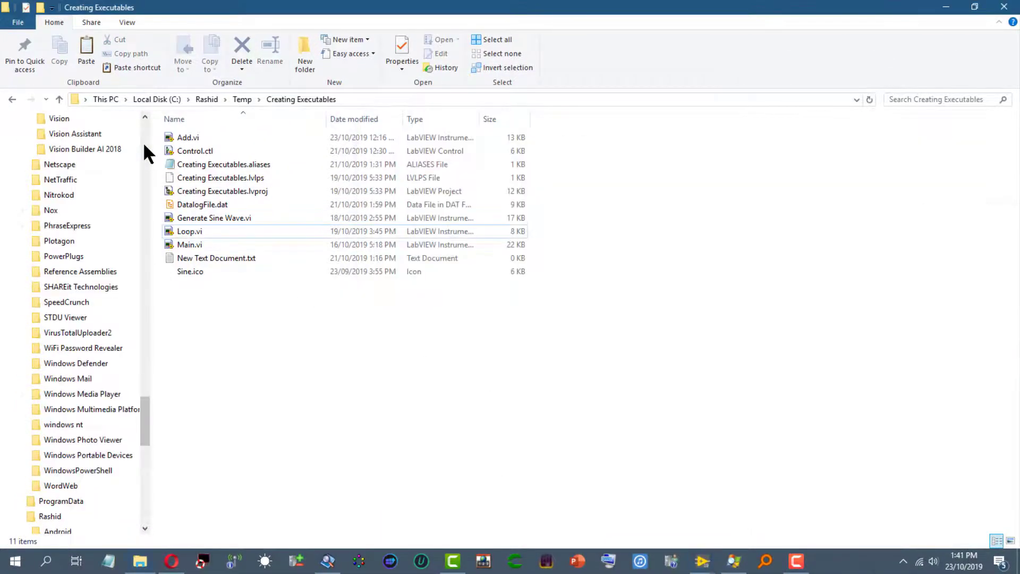
scroll(144, 145, up, 8)
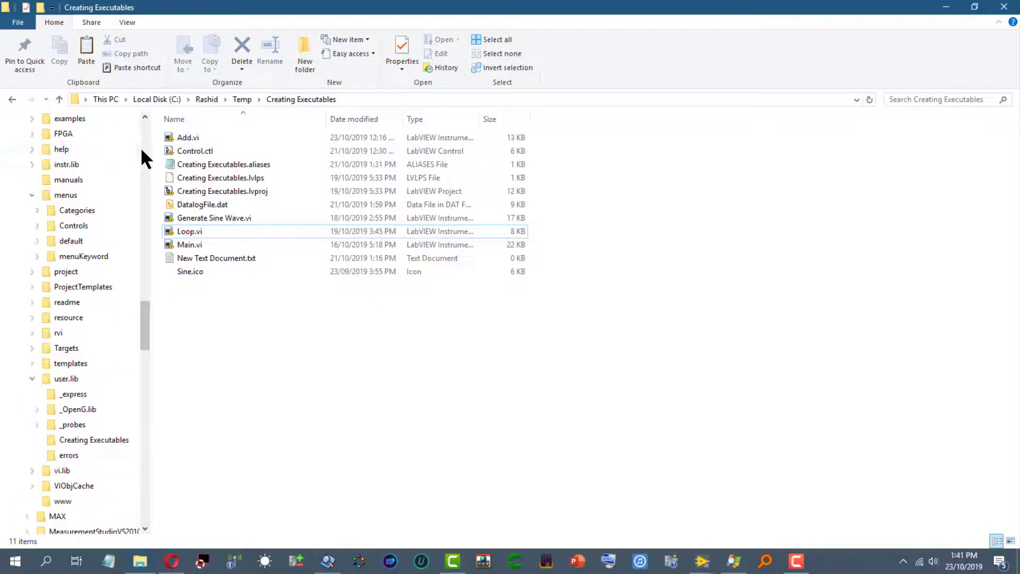
scroll(145, 126, up, 9)
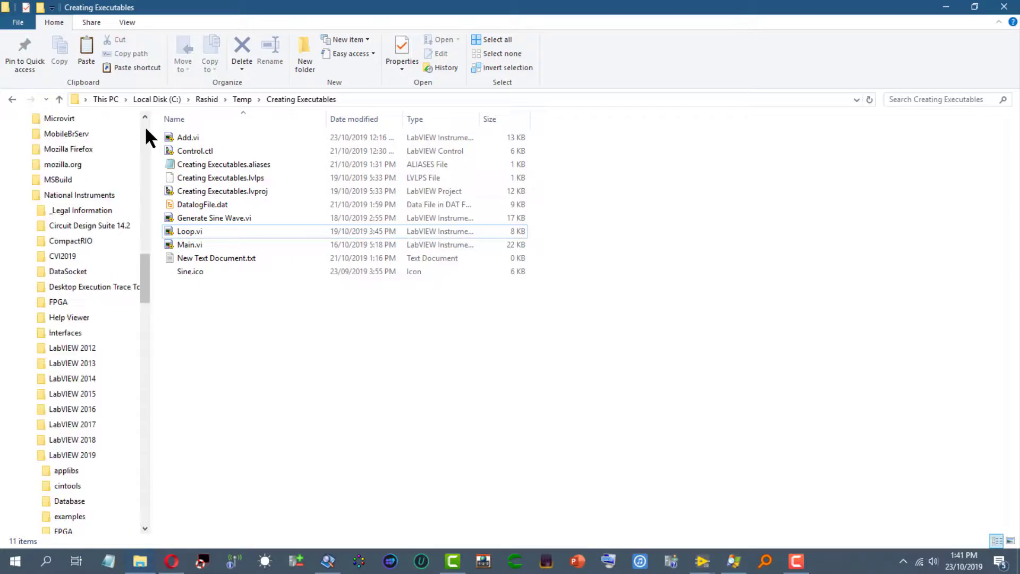
click(96, 456)
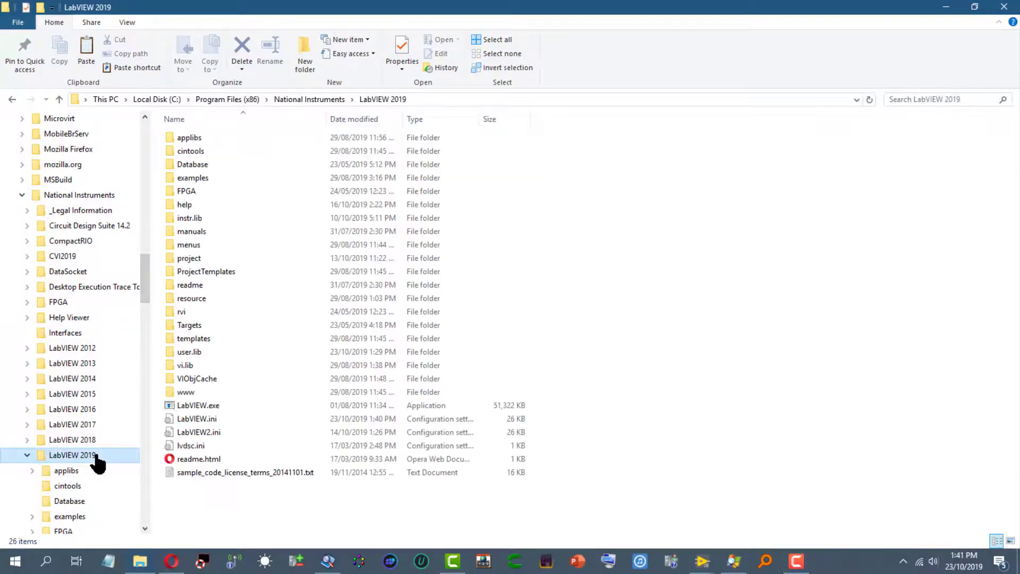
click(193, 353)
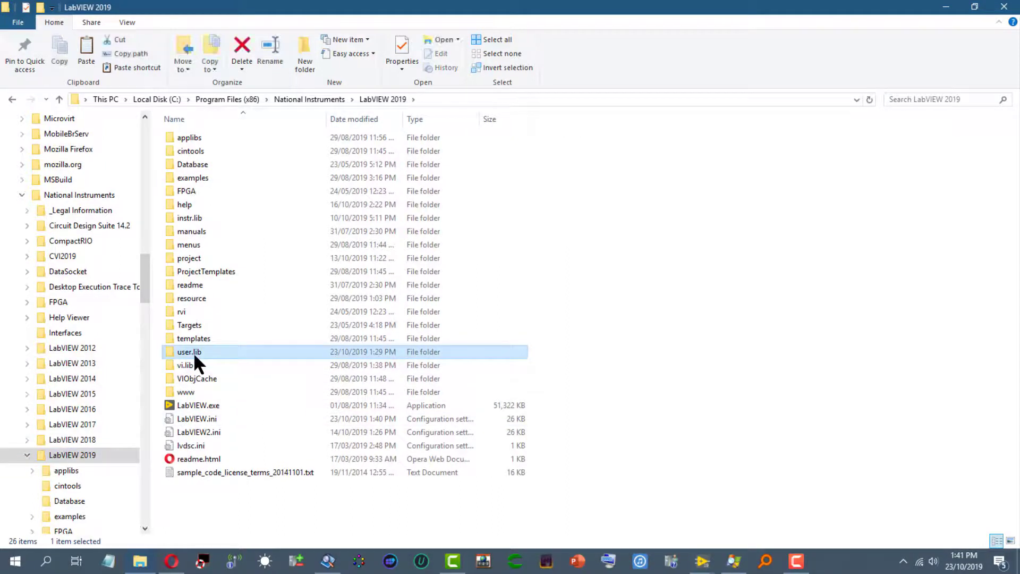
double_click(193, 352)
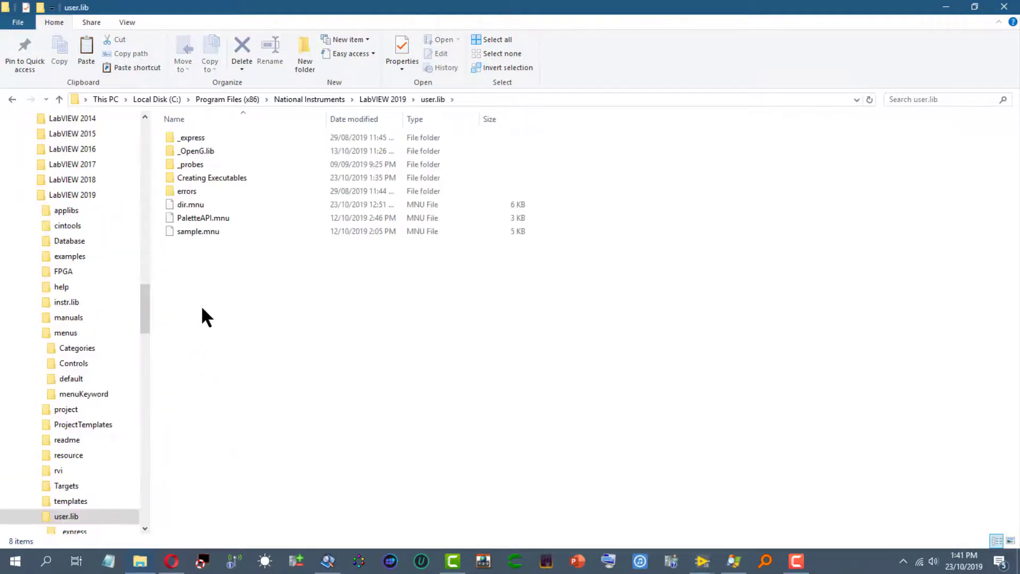
- Delete Global.vi from the Creating Executables folder in user.lib
click(204, 180)
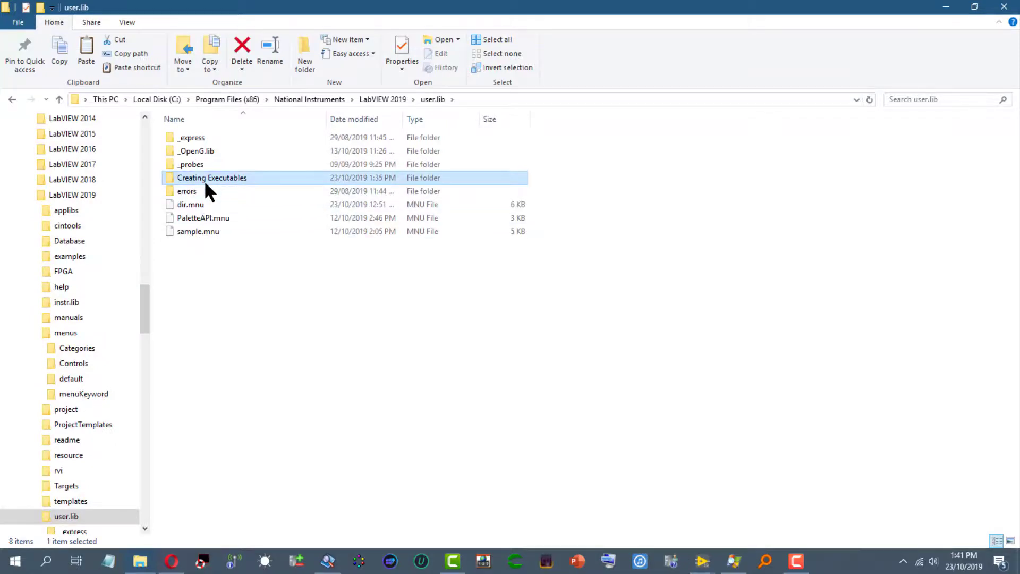
double_click(204, 180)
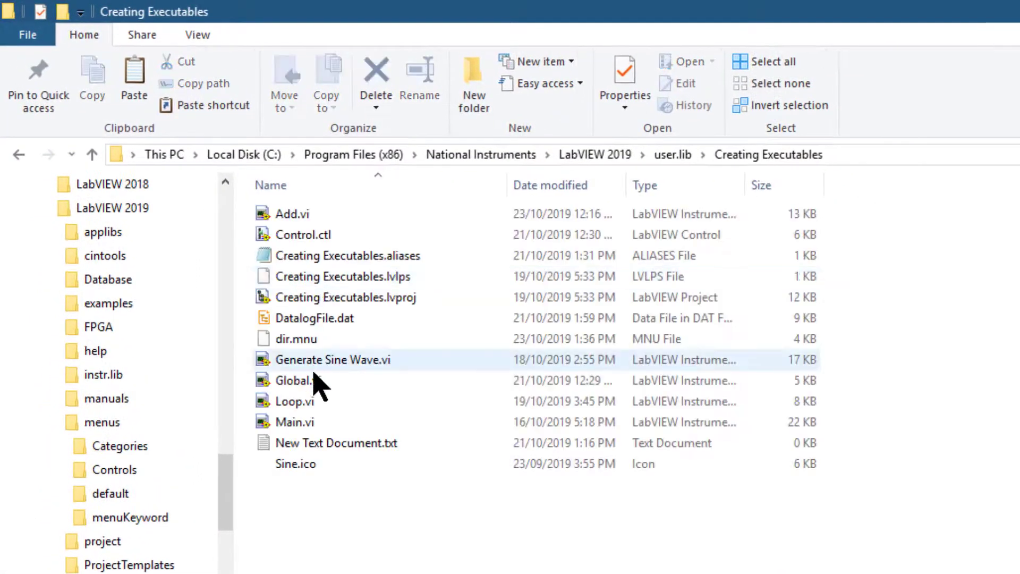
click(312, 390)
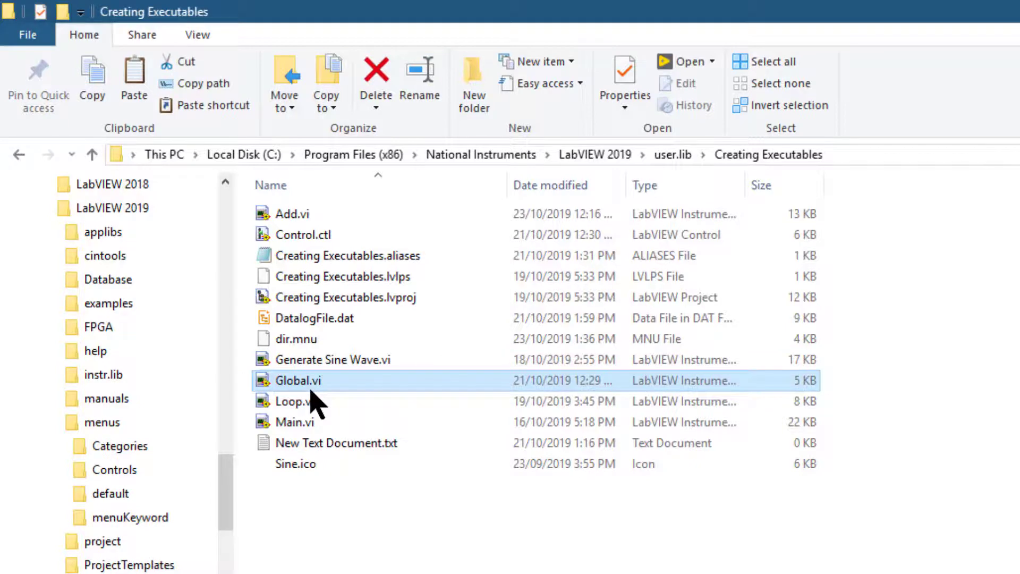
key(Delete)
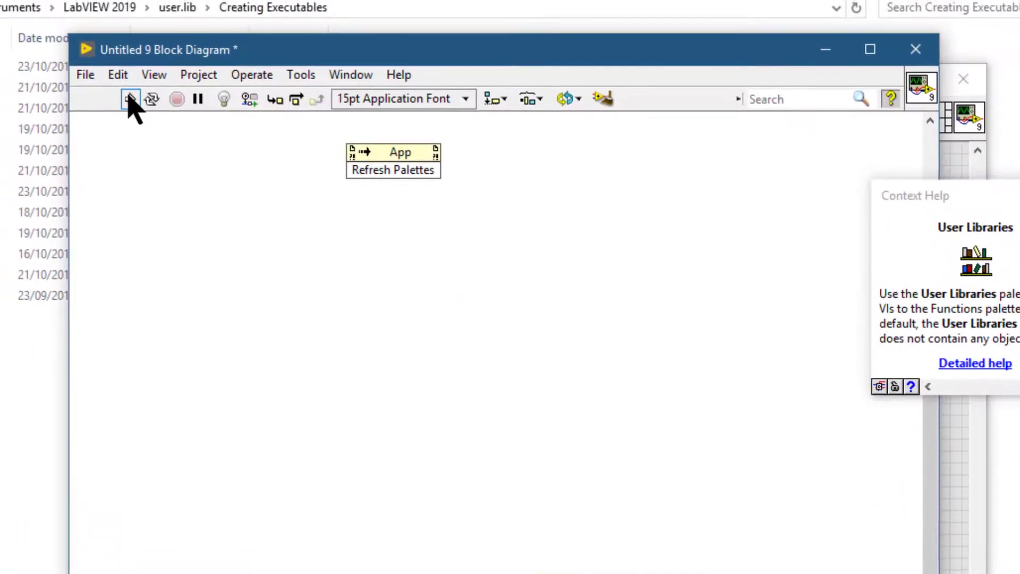
- Run the VI containing the Refresh Palettes invoke node in LabVIEW to update the palettes
click(129, 97)
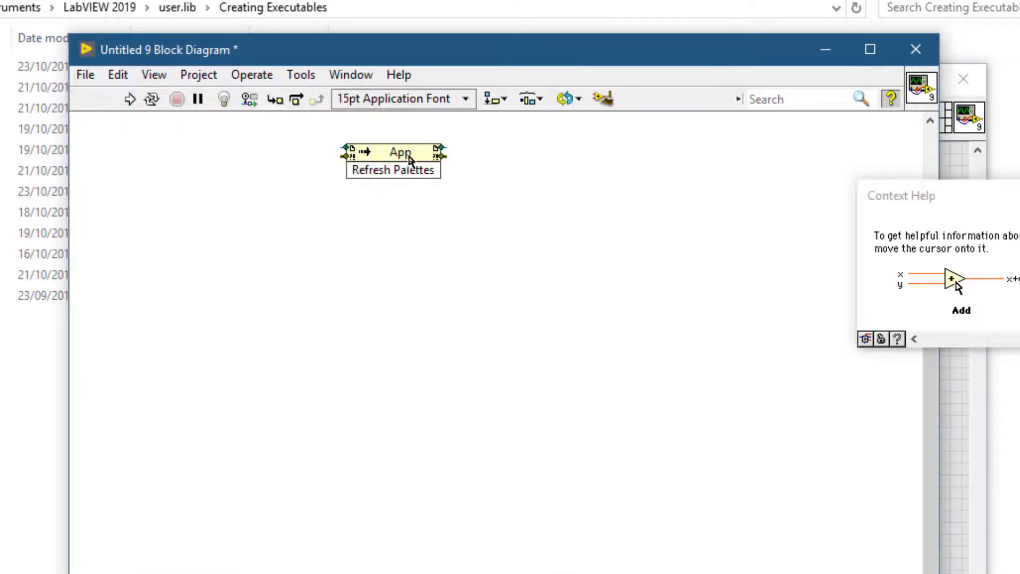
click(248, 127)
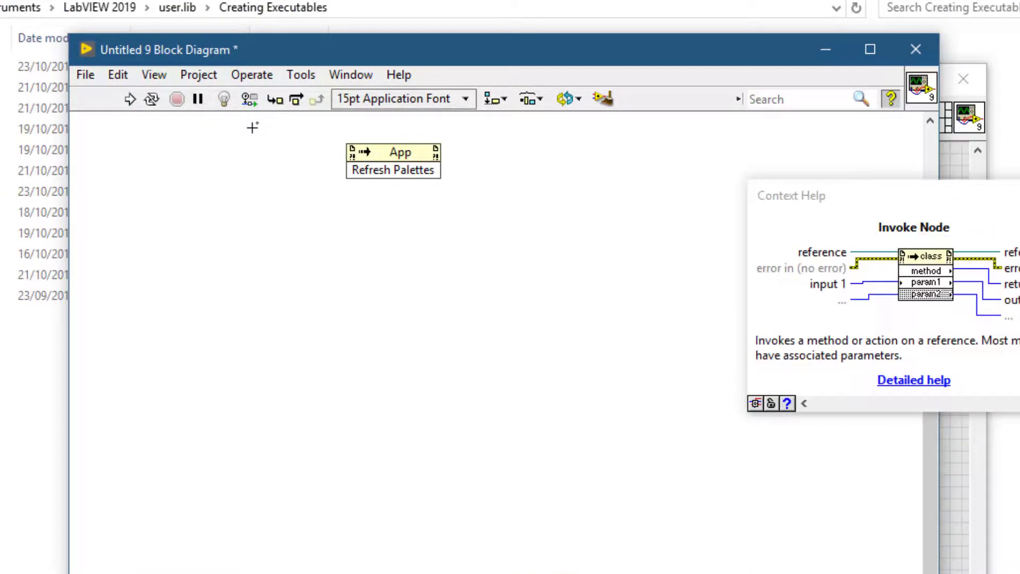
click(135, 101)
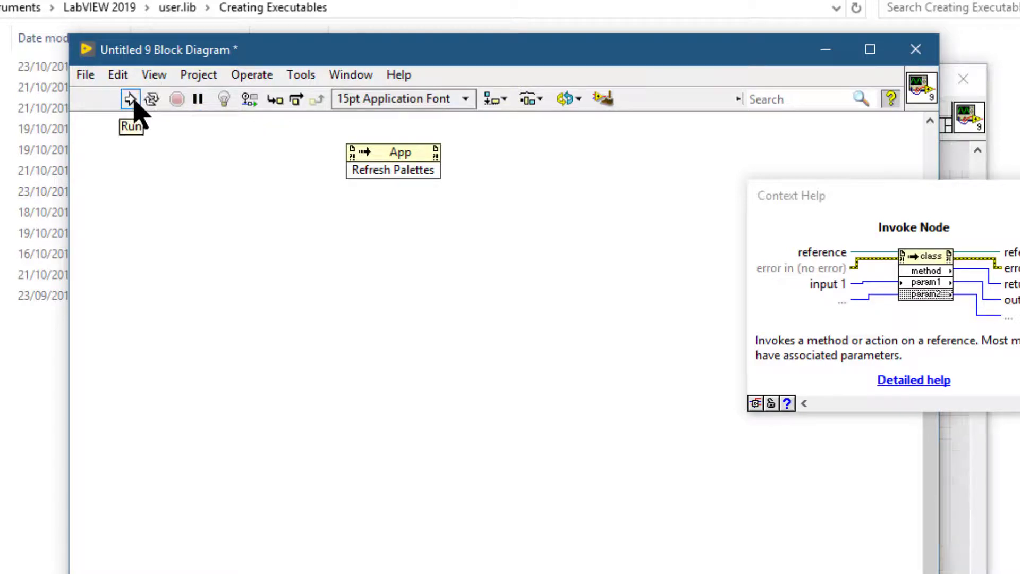
- Examine the refreshed Creating Executables subpalette under User Libraries in the Functions palette
right_click(164, 141)
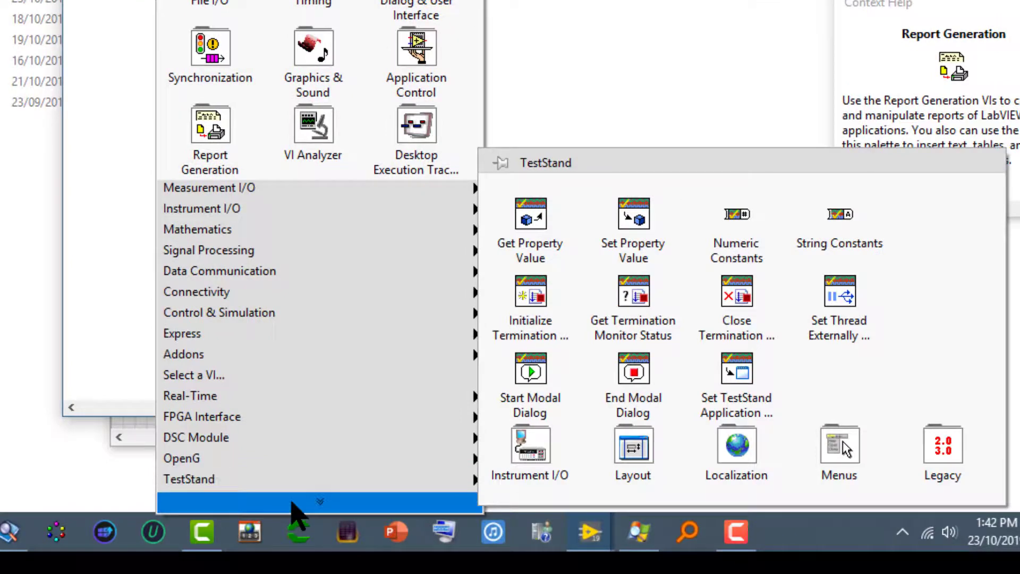
mouse_move(295, 510)
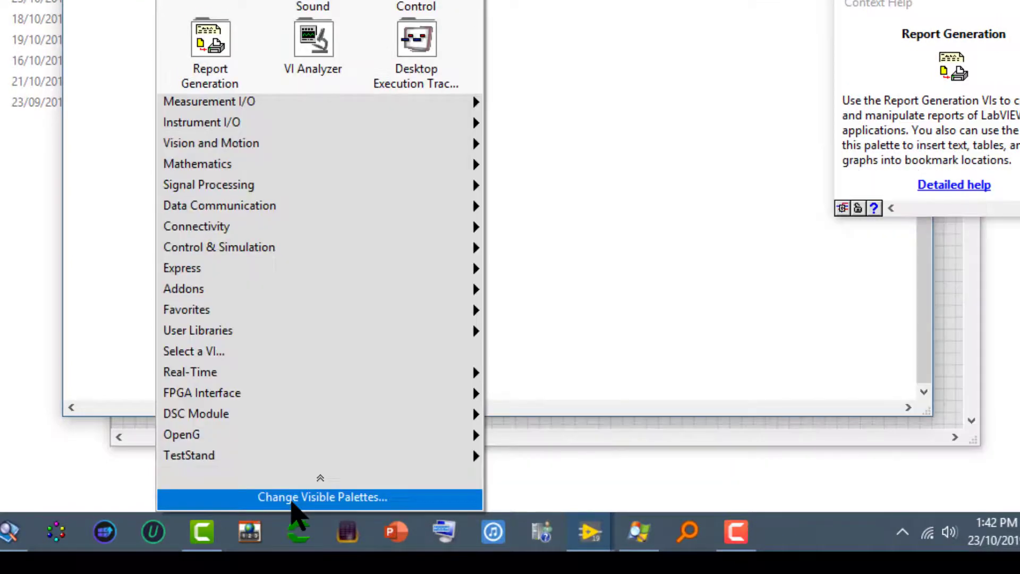
mouse_move(290, 337)
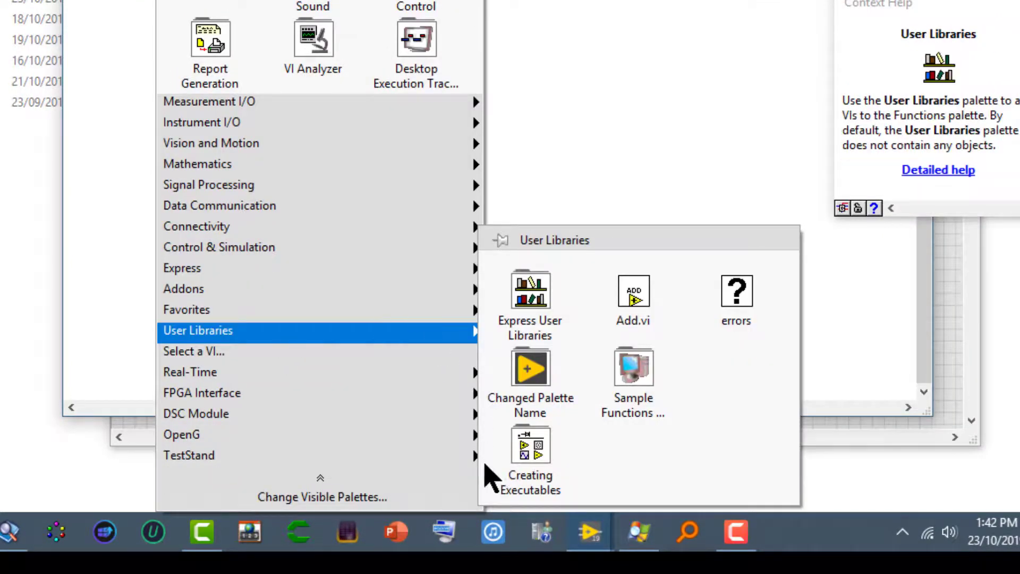
mouse_move(506, 473)
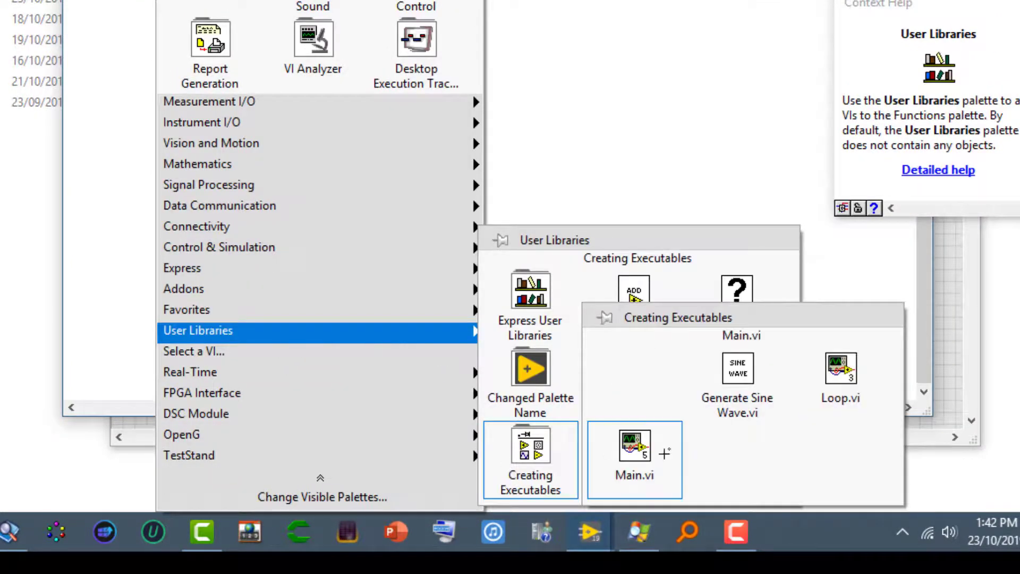